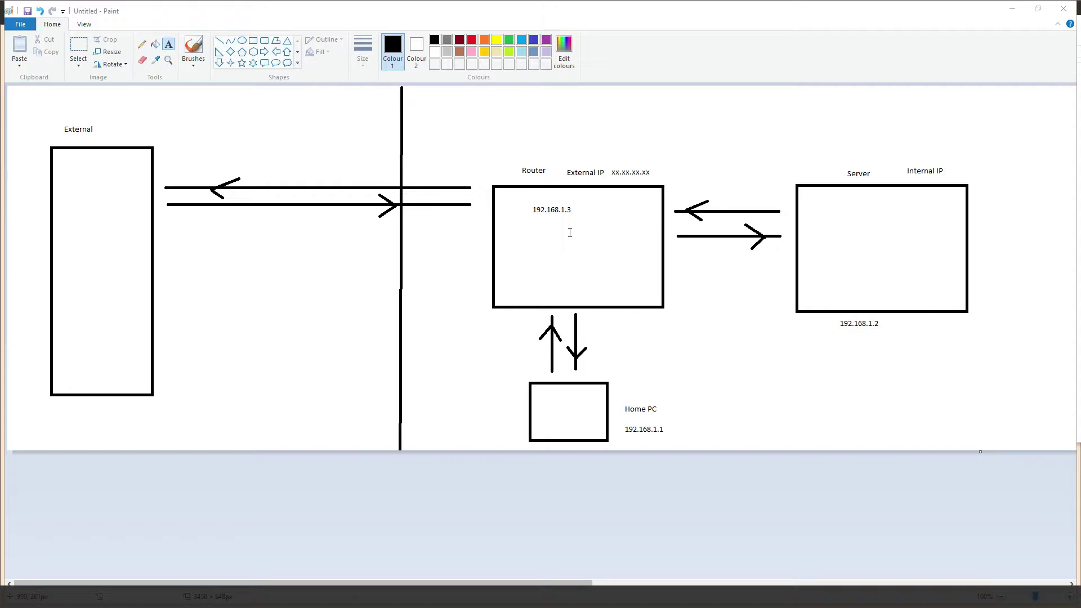
Add the text labels 'main pc' in the Server box and 'laptop' in the Home PC box.
left_click(871, 228)
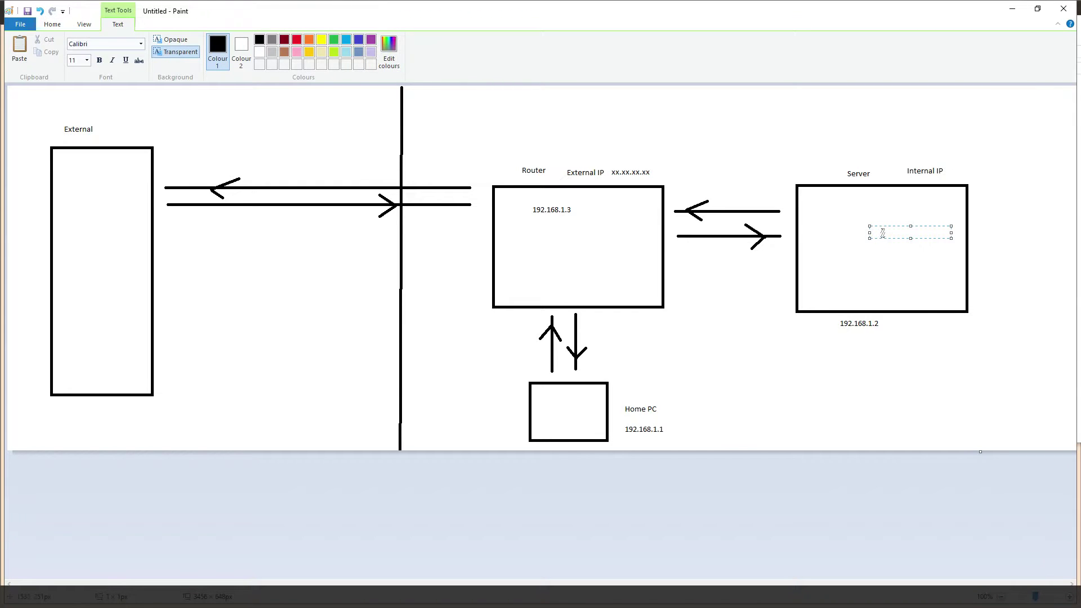
left_click_drag(879, 227, 843, 225)
type("main pc")
key("Return")
left_click(475, 431)
left_click(547, 409)
type("laptop")
left_click(637, 374)
Complete the server address as 192.168.1.2 and draw a rectangle around it.
left_click(874, 322)
type("2")
left_click(711, 321)
left_click(253, 40)
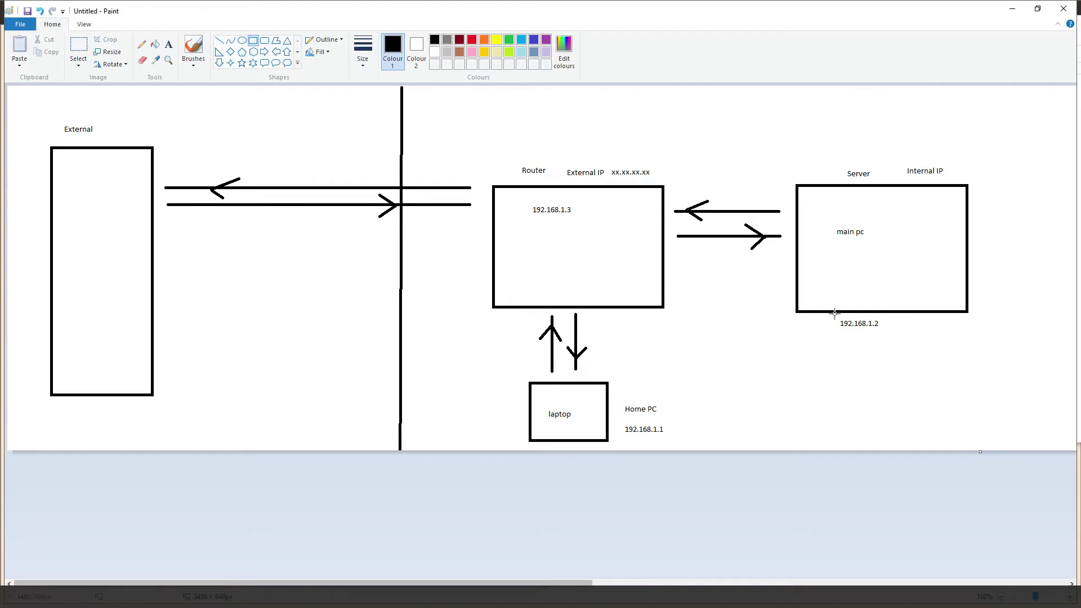
left_click_drag(834, 314, 892, 336)
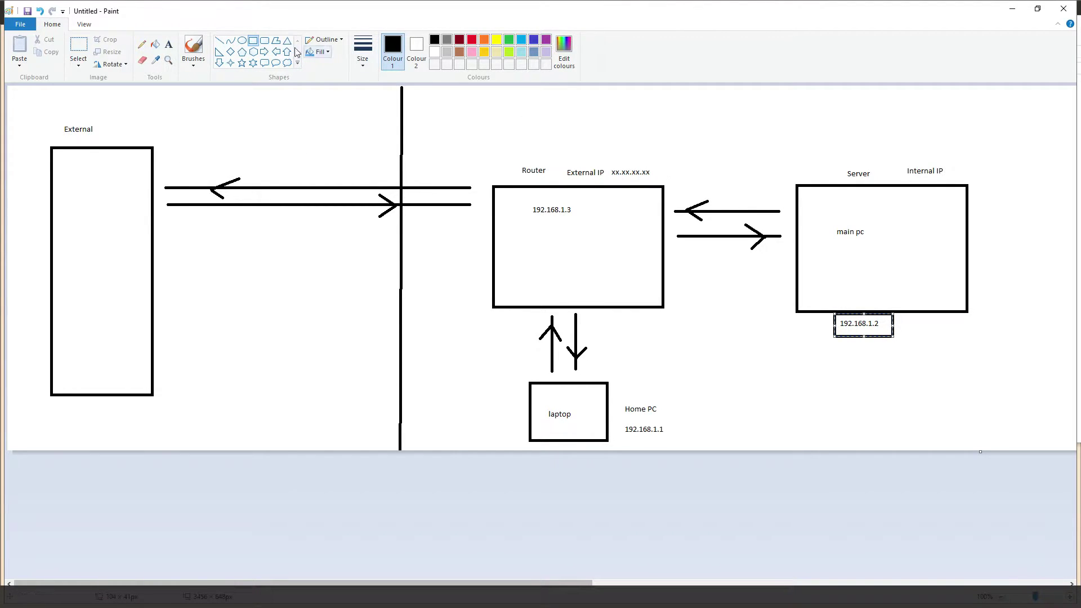
Draw a freehand brush curve from the router to the Server box, then switch to the BT Home Hub page.
left_click(201, 43)
mouse_move(682, 165)
left_mouse_down()
mouse_move(702, 153)
mouse_move(797, 184)
left_mouse_up()
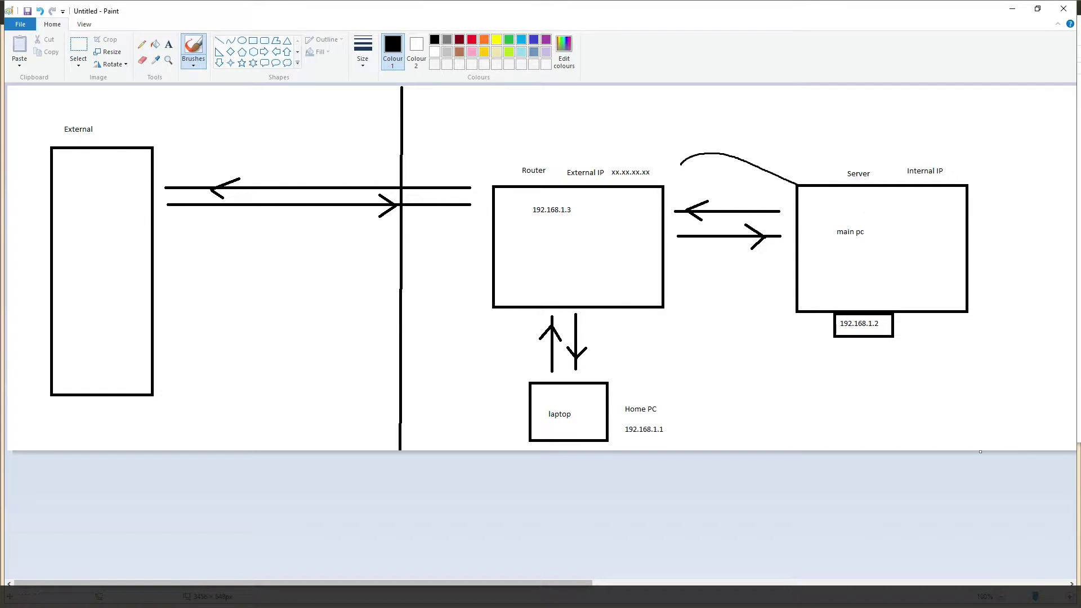
key("alt+Tab")
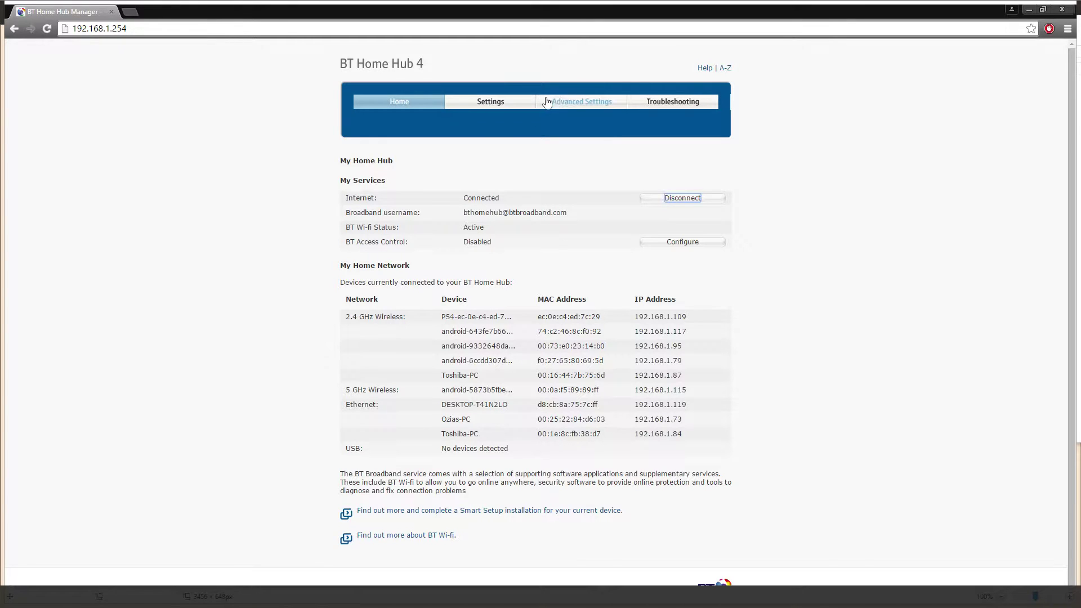
Log in to the hub Settings with the admin password and go to Port Forwarding.
left_click(499, 110)
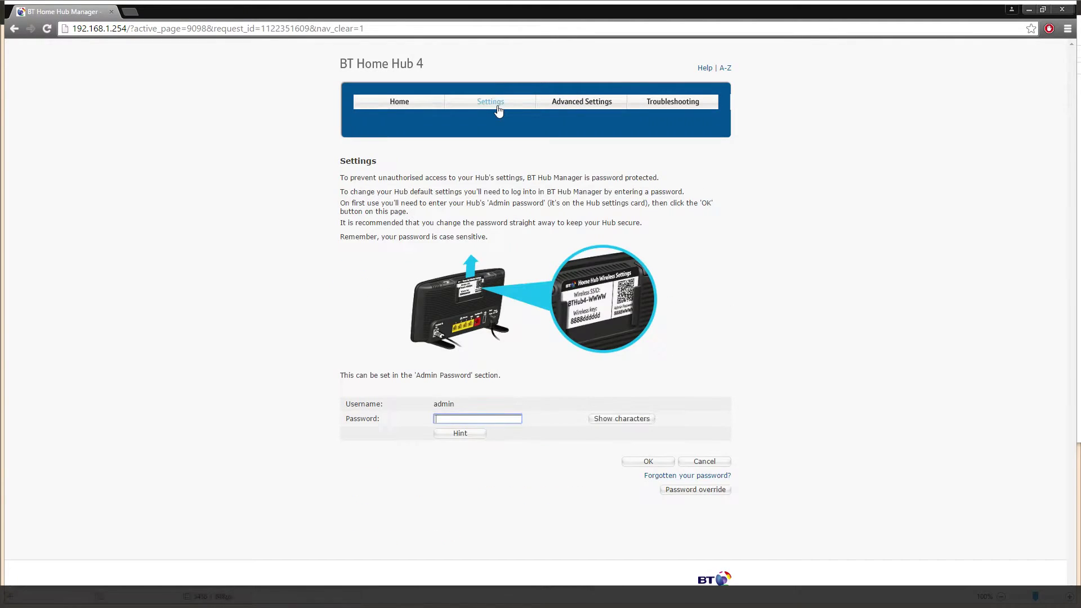
type("*******")
key("Return")
left_click(461, 129)
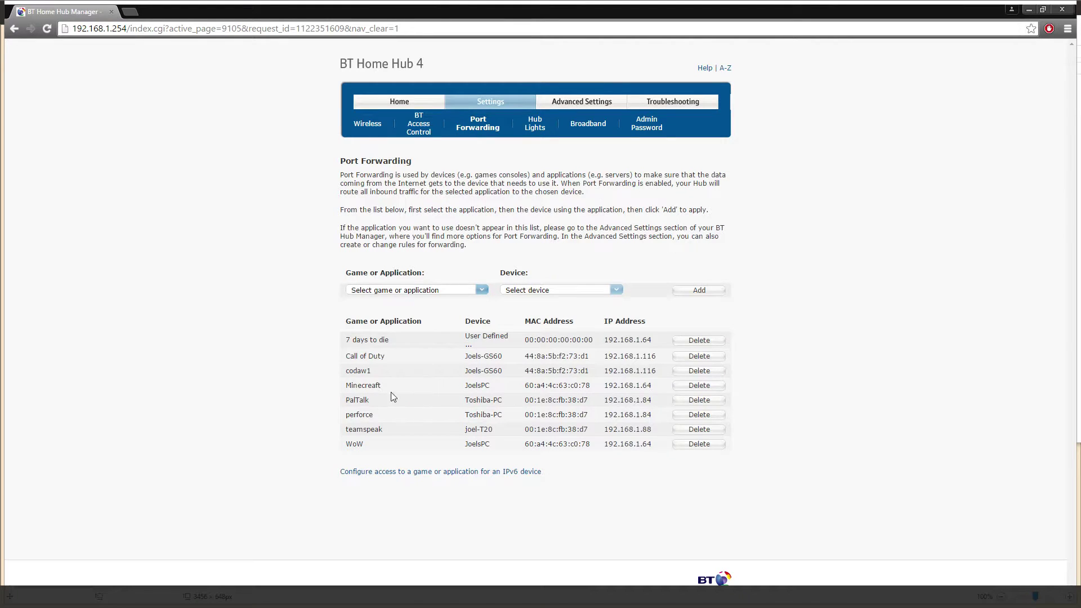
Inspect the existing perforce rule to 192.168.1.84 and look at the IPv6 forwarding page.
left_click_drag(345, 418, 512, 420)
left_click(461, 421)
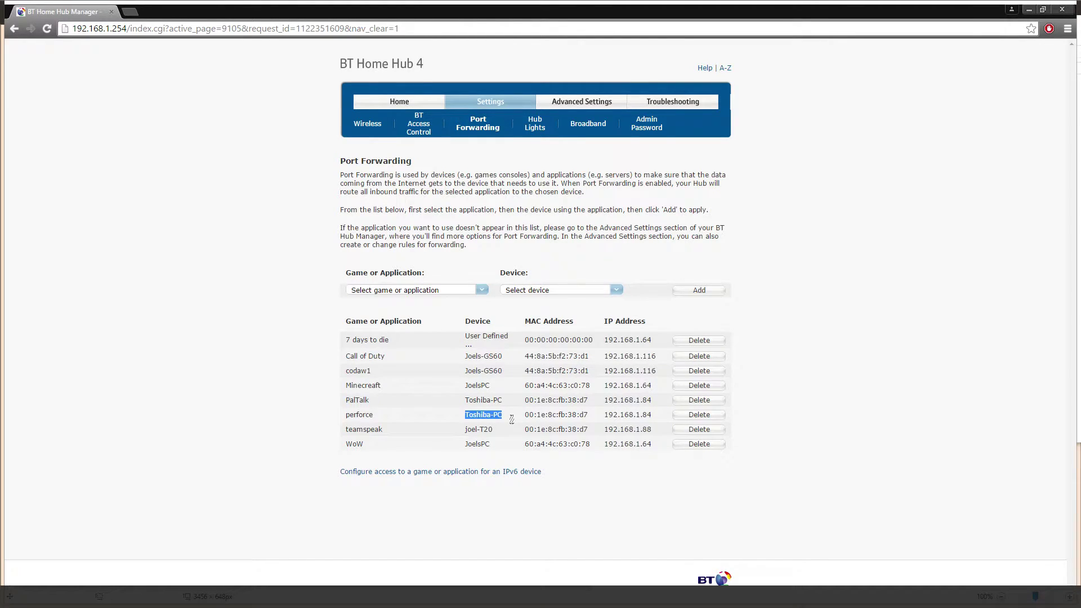
left_click(618, 417)
left_click_drag(602, 420, 654, 417)
left_click(441, 472)
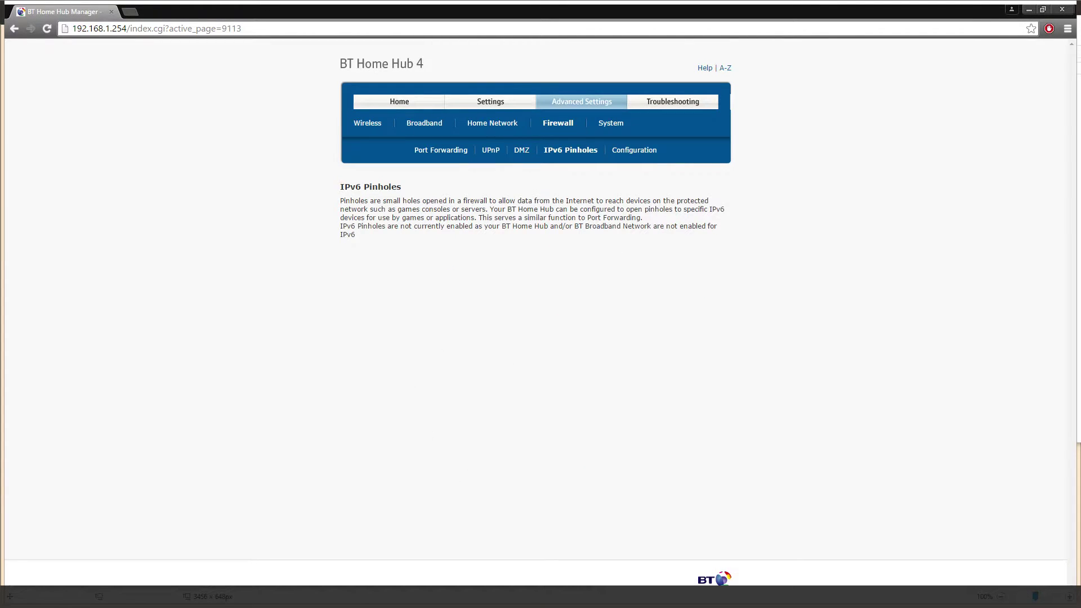
left_click(15, 29)
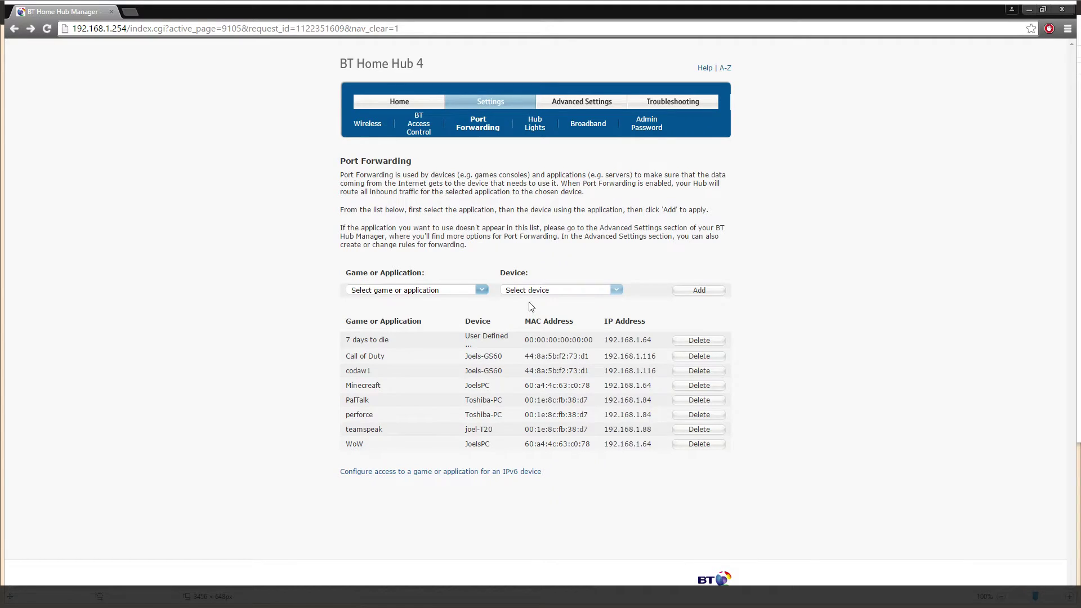
Go through Advanced Settings and Firewall Port Forwarding to the user-defined applications list.
left_click(580, 102)
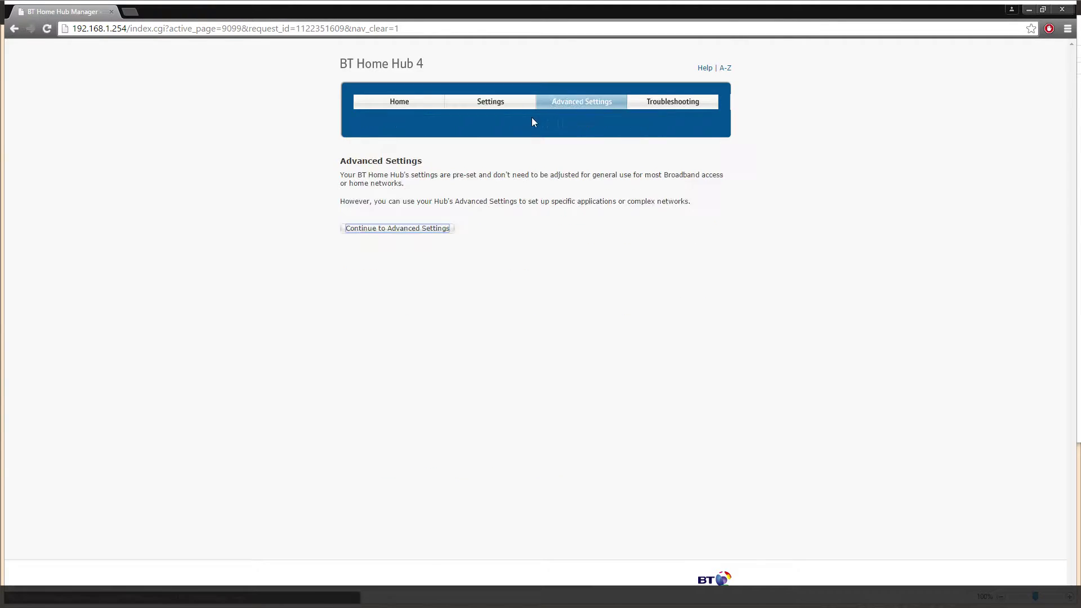
left_click(381, 229)
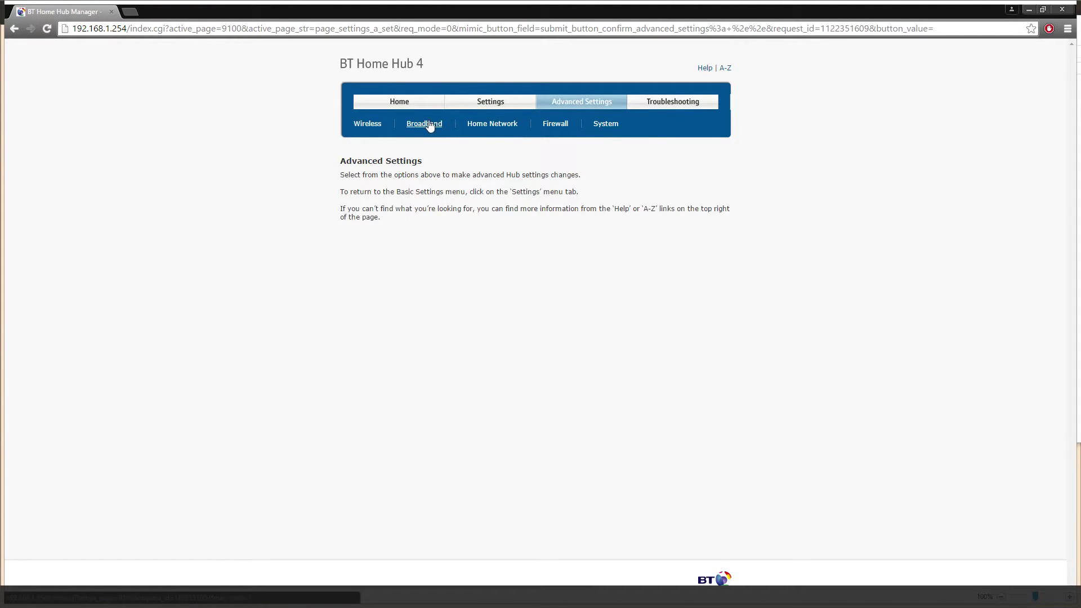
left_click(497, 125)
left_click(540, 125)
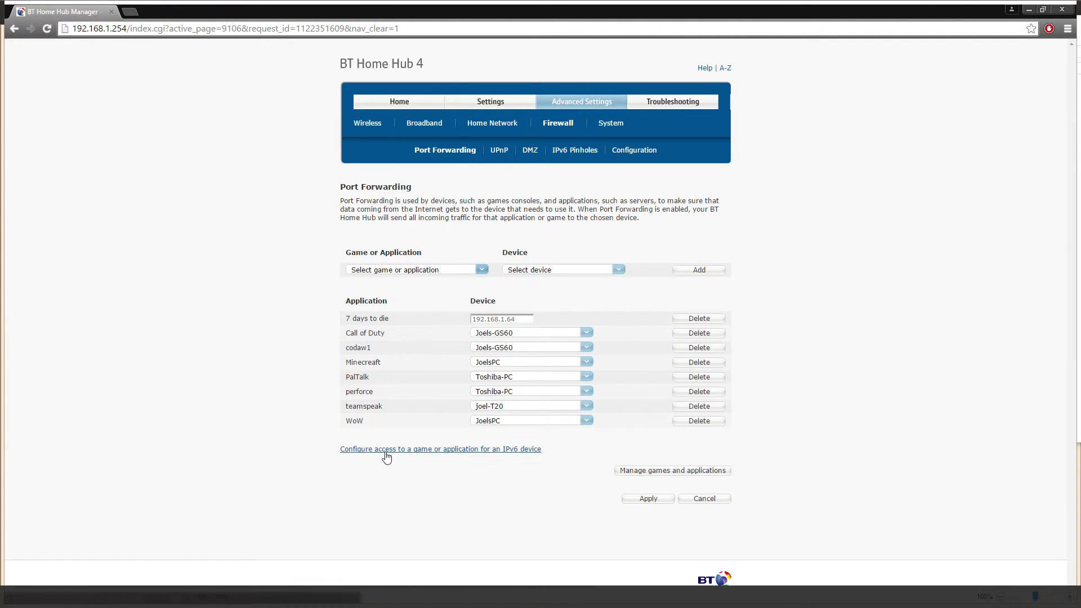
left_click(634, 472)
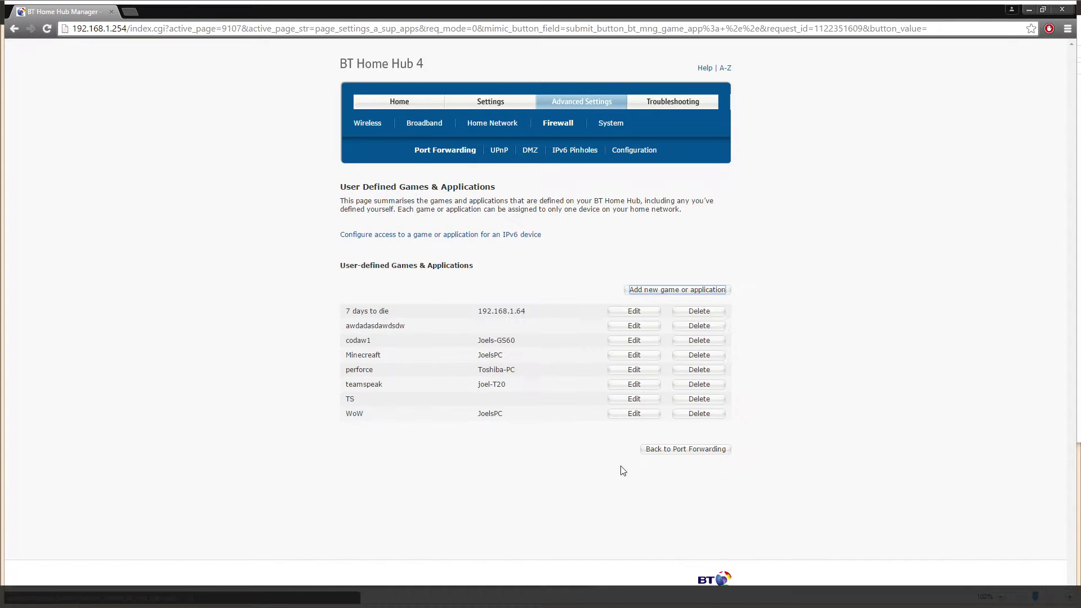
Delete the perforce application definition and confirm the removal.
left_click(620, 372)
left_click(14, 28)
left_click(687, 373)
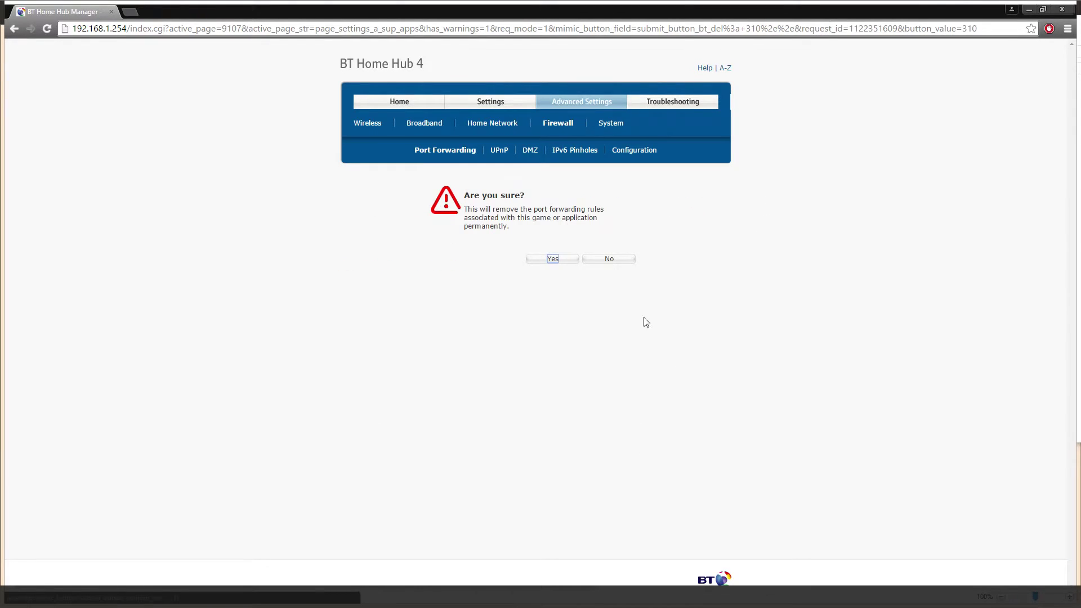
left_click(554, 258)
Start a new application named Perforce2 with incoming port range 1666-1666.
left_click(641, 288)
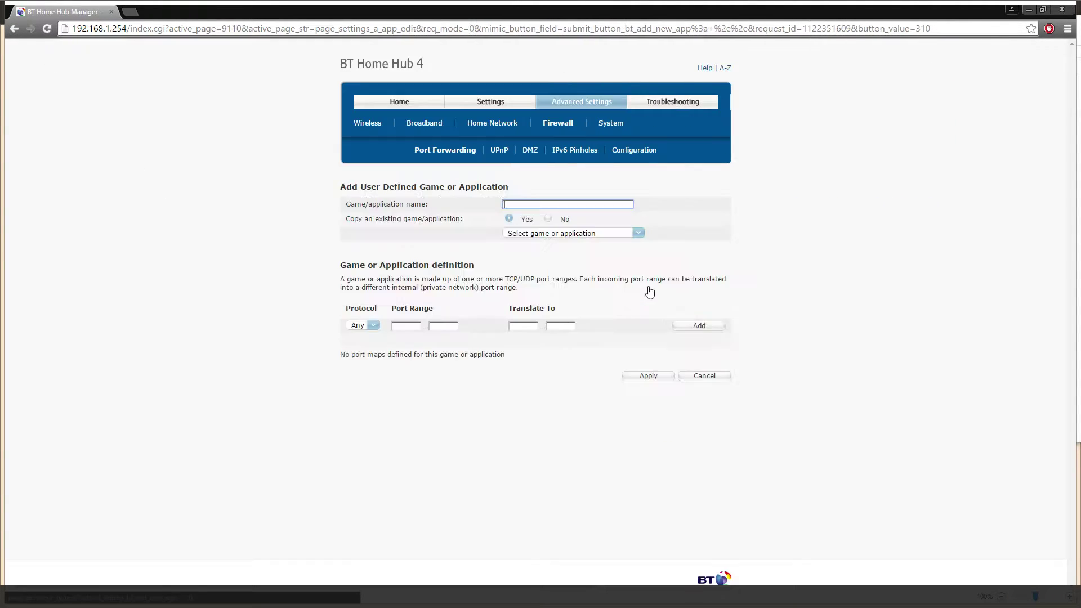
left_click(422, 327)
type("1666")
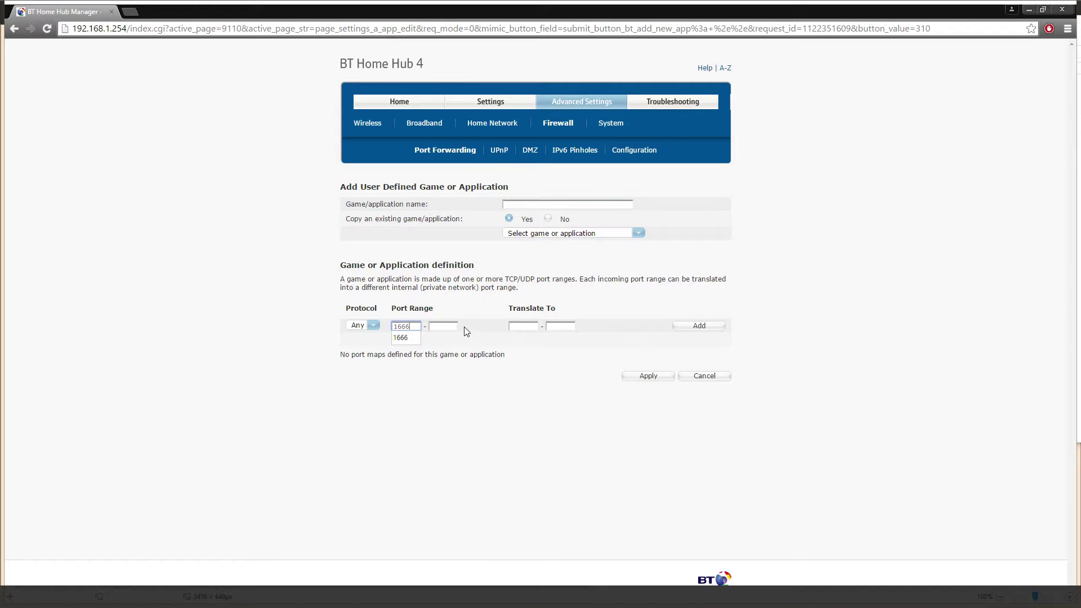
key("Tab")
type("1666")
left_click(531, 331)
key("Tab")
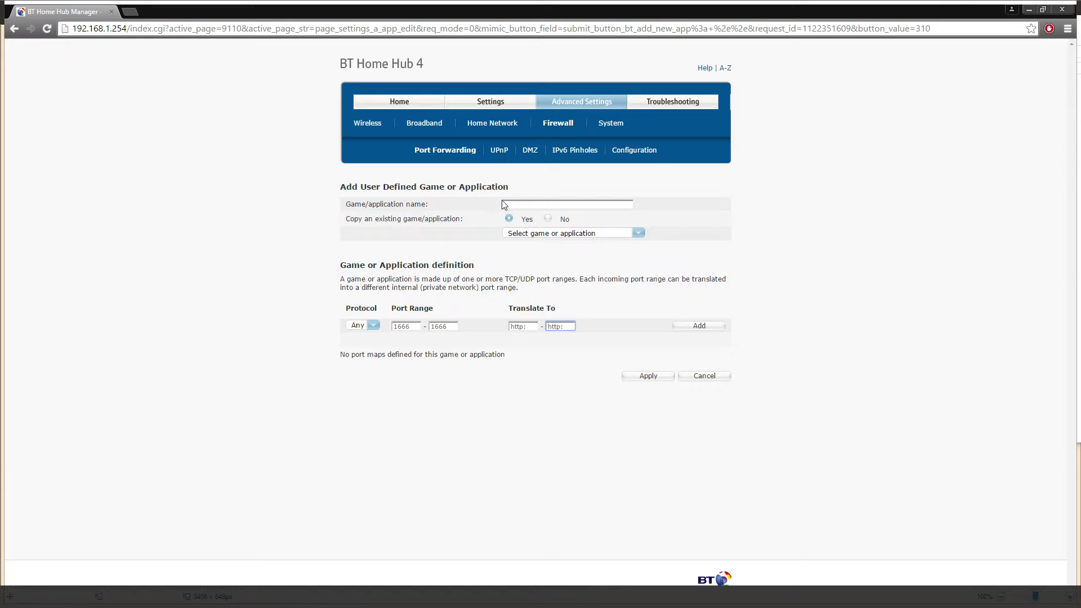
left_click(513, 203)
type("Perfor")
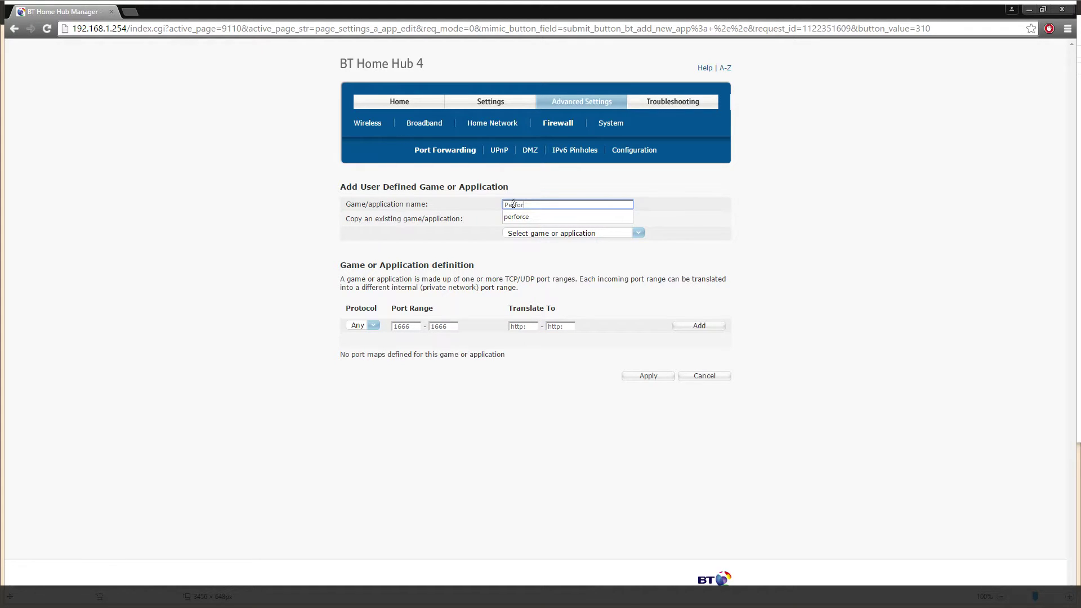
type("2")
left_click(671, 197)
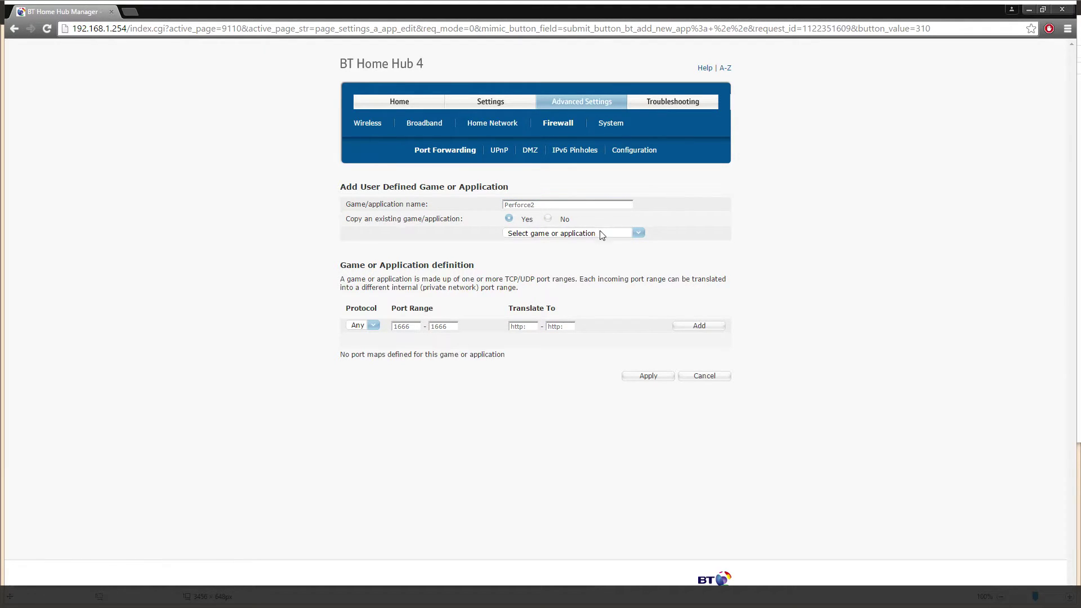
Choose no copy, protocol Any, translate to 1666-1666, add the mapping and save.
left_click(557, 220)
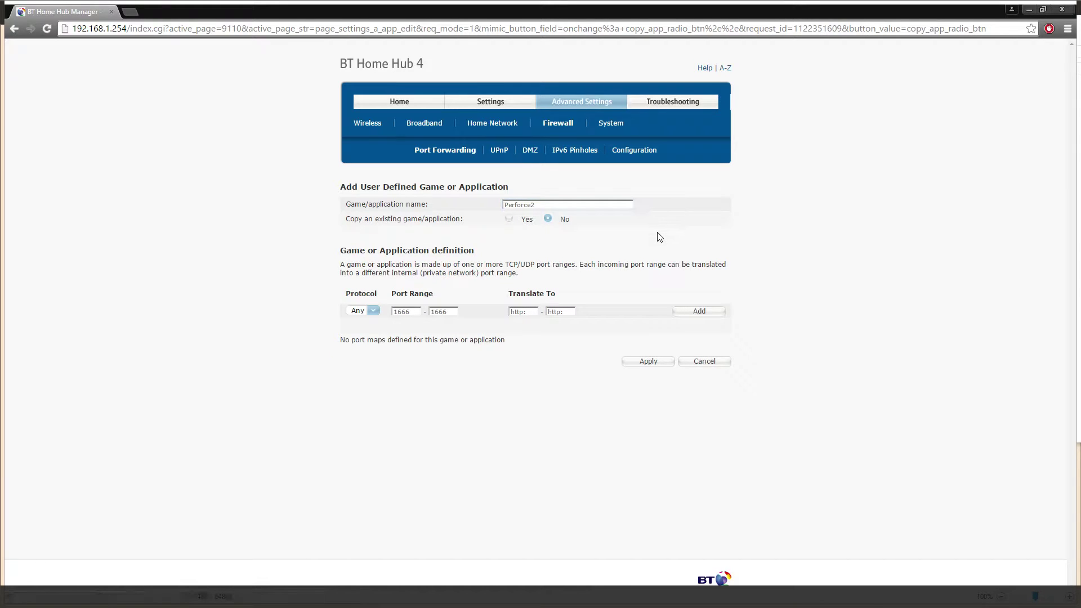
left_click(374, 311)
left_click(370, 320)
left_click(522, 311)
type("1666")
left_click(568, 310)
type("1666")
left_click(662, 415)
left_click(689, 313)
left_click(643, 363)
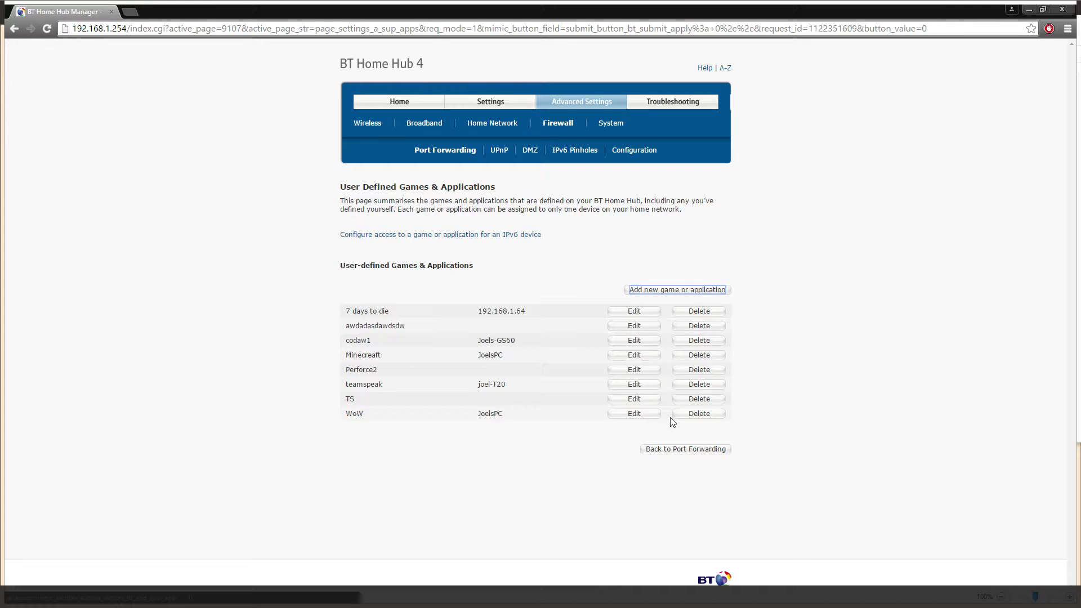
On the Port Forwarding page, select Perforce2 as the application to forward.
left_click(672, 453)
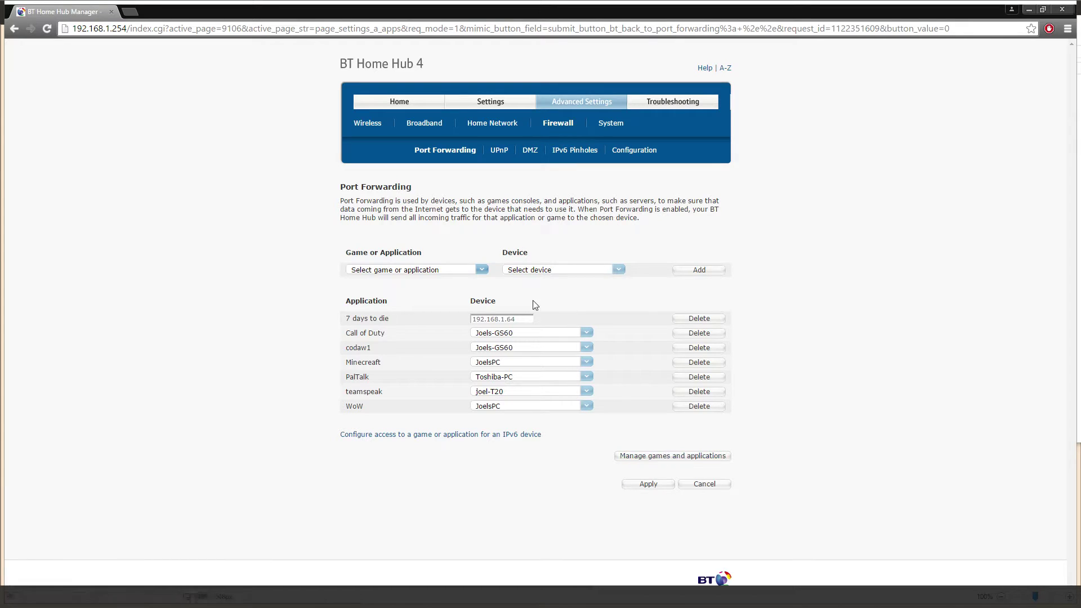
left_click(481, 269)
left_click_drag(481, 293, 485, 338)
left_click(412, 309)
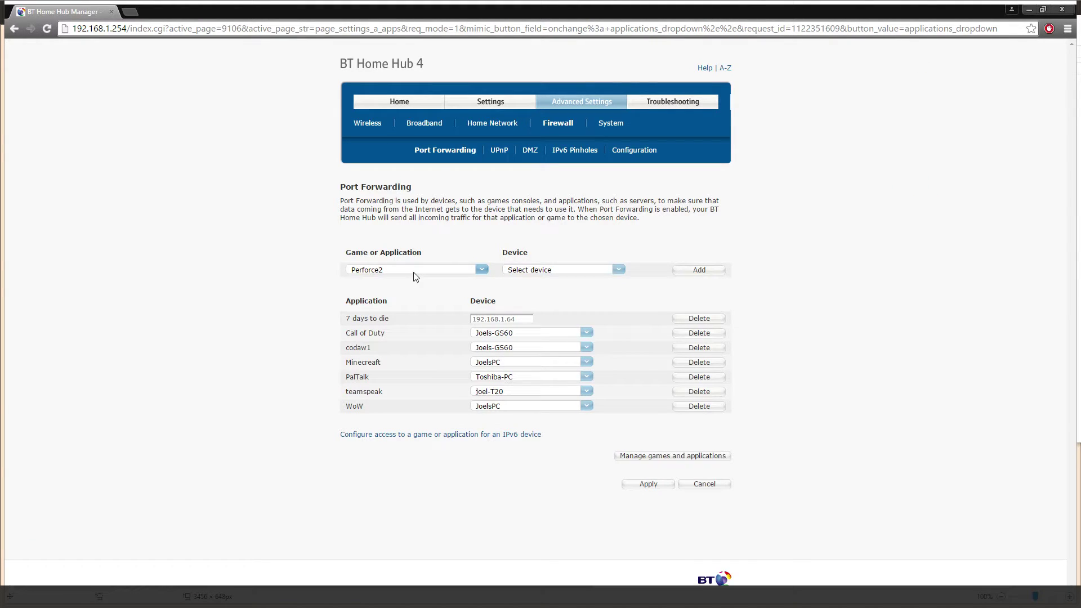
Choose device DESKTOP-T41N2LO, add the rule and apply the changes.
left_click(527, 274)
left_click(399, 281)
left_click(543, 272)
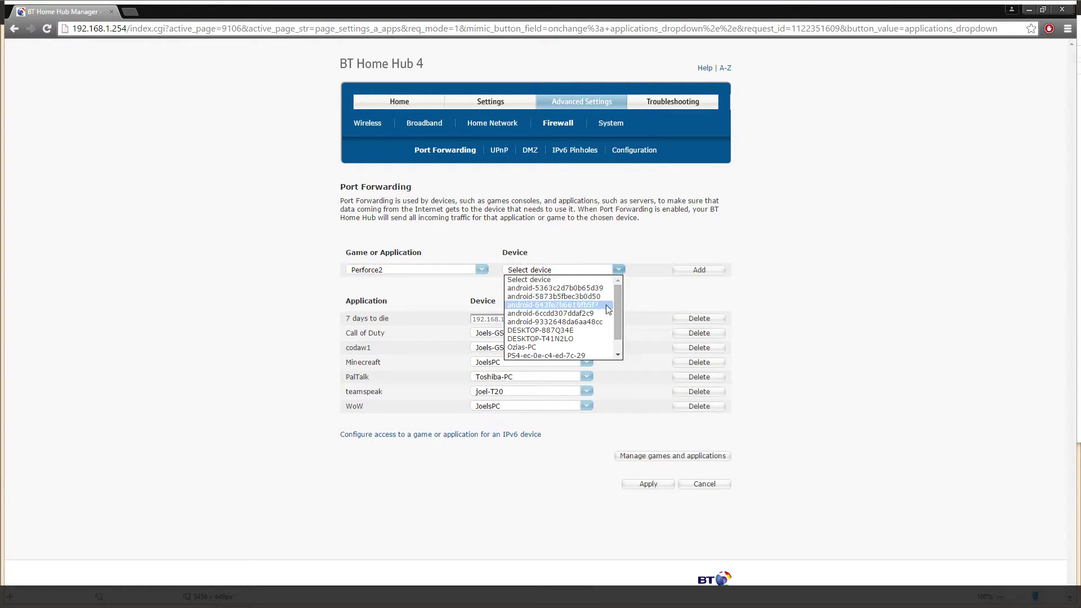
scroll(614, 313, "down", 1)
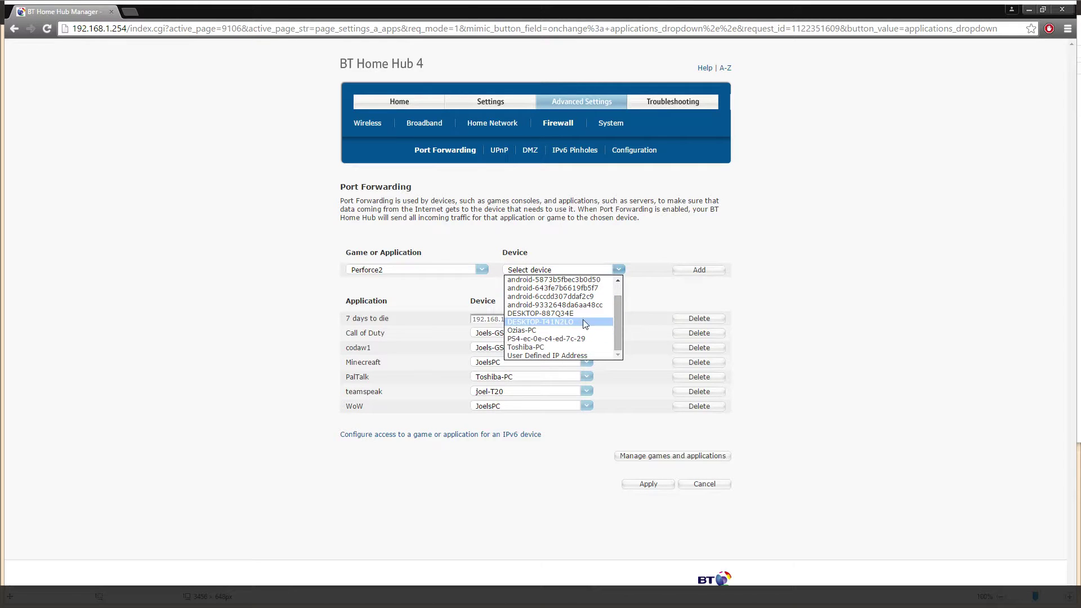
left_click(589, 322)
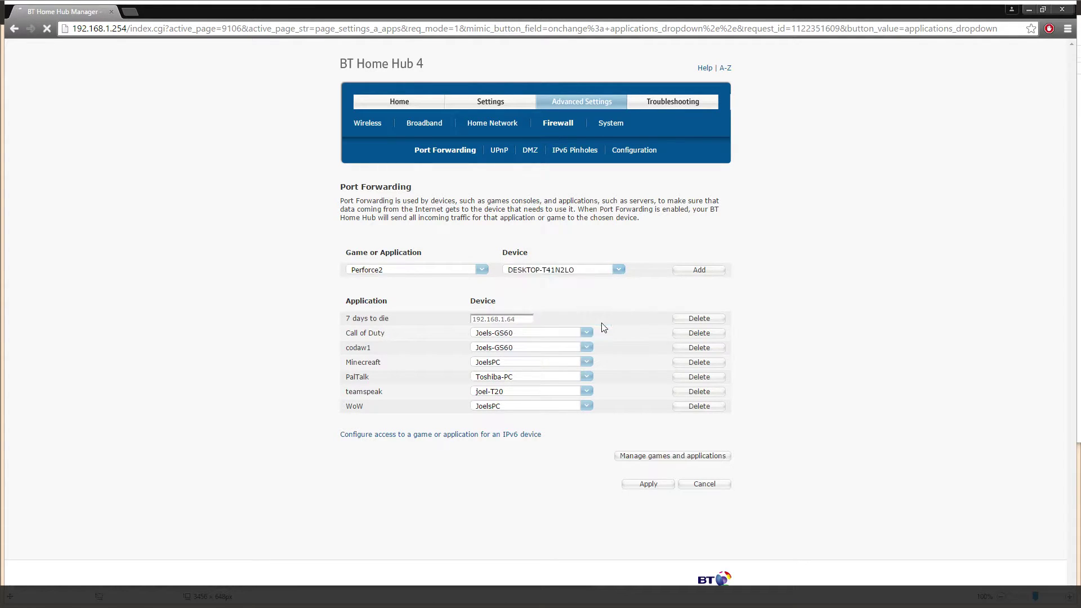
left_click(699, 271)
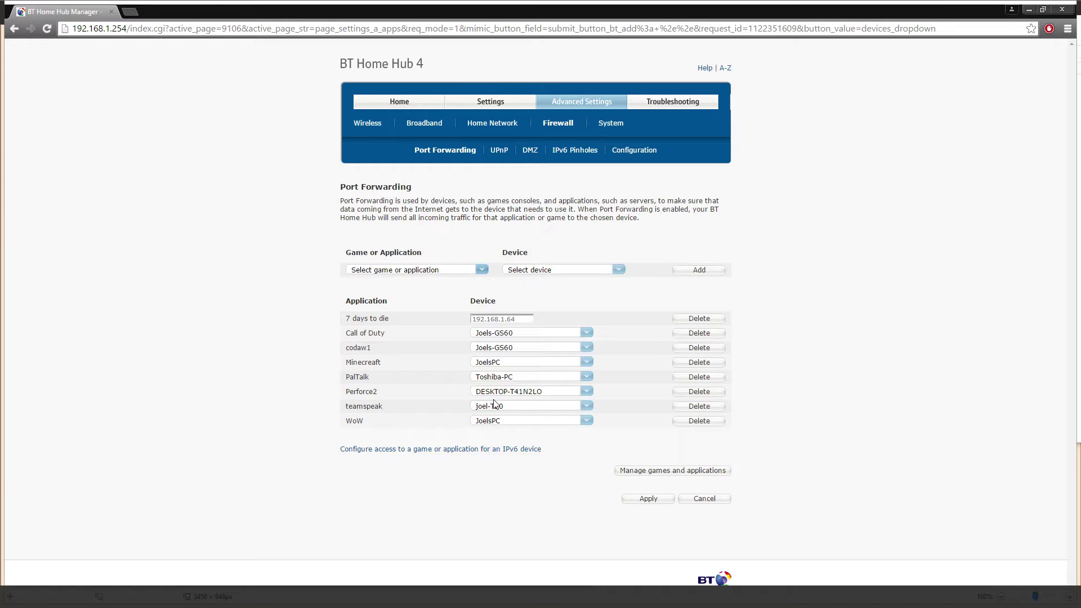
left_click(646, 498)
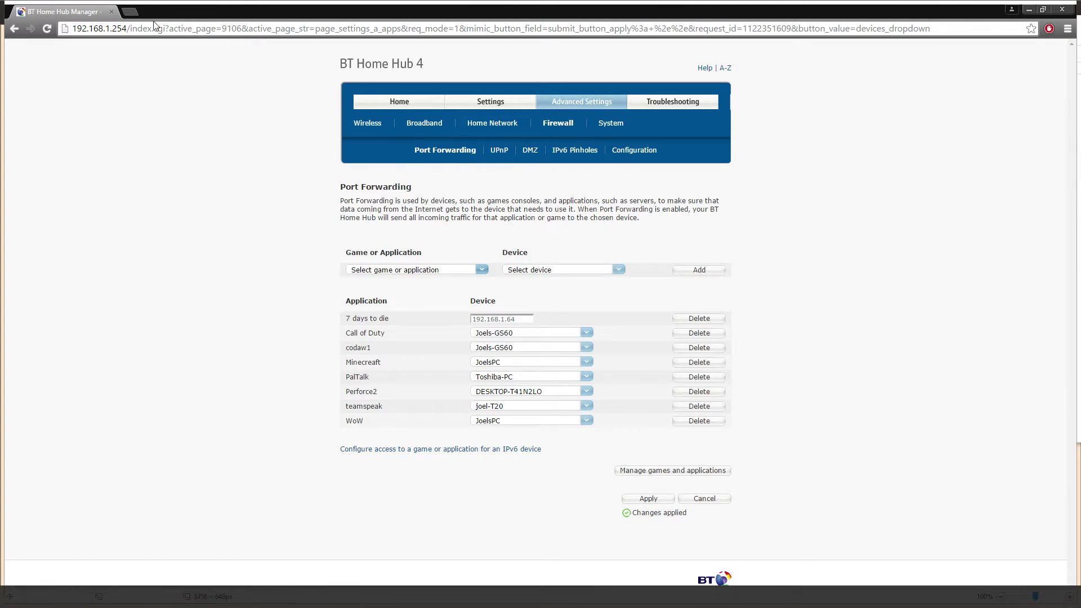
Load canyouseeme.org in a new browser tab.
left_click(130, 11)
type("can")
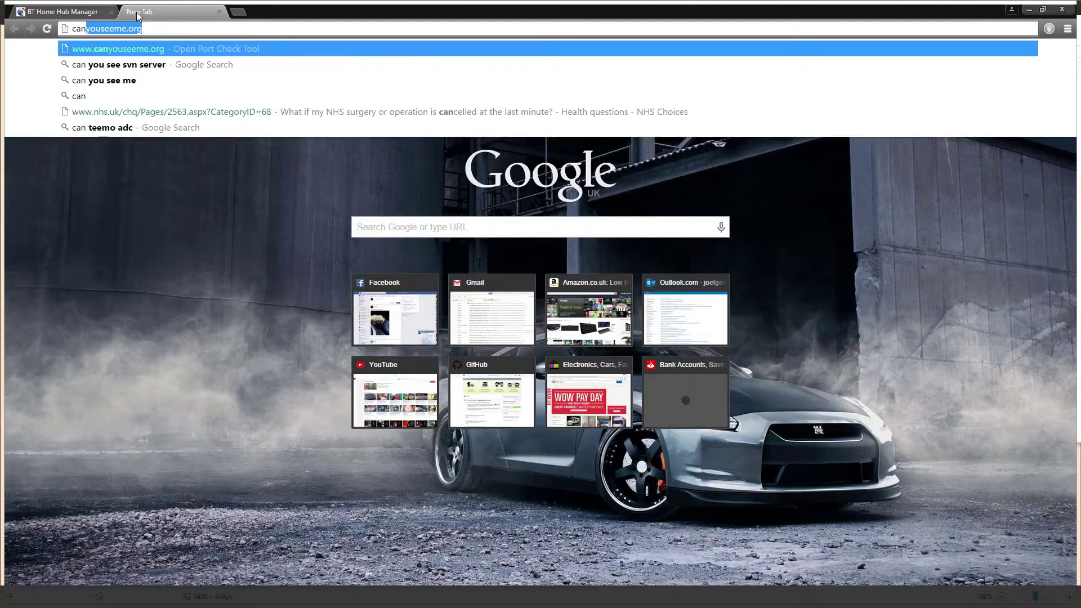
key("Return")
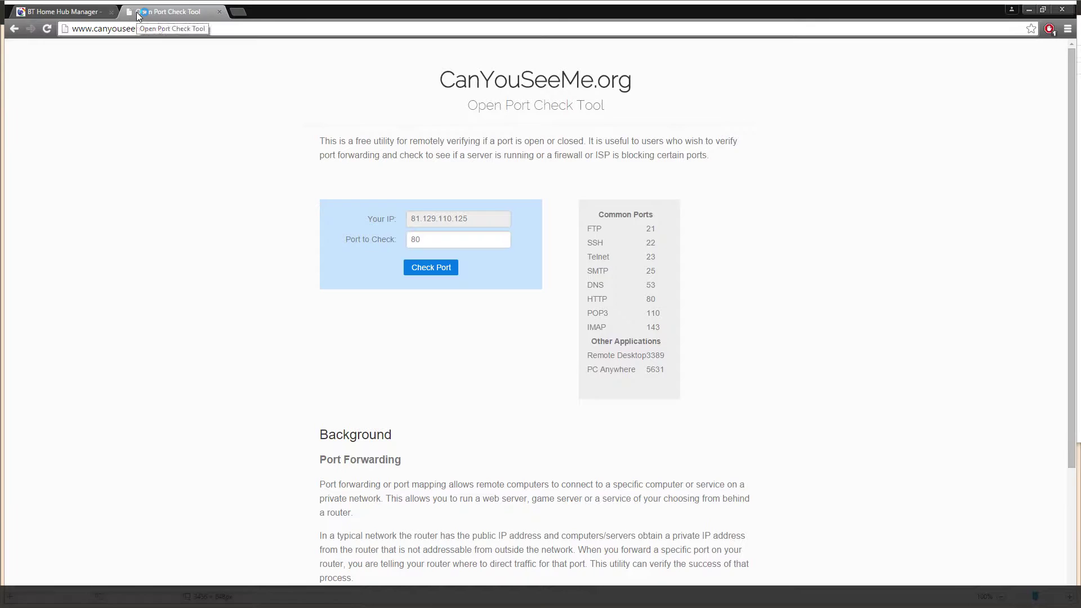
Select the default port 80 and highlight the displayed public IP address.
left_click(441, 237)
left_click_drag(441, 237, 91, 244)
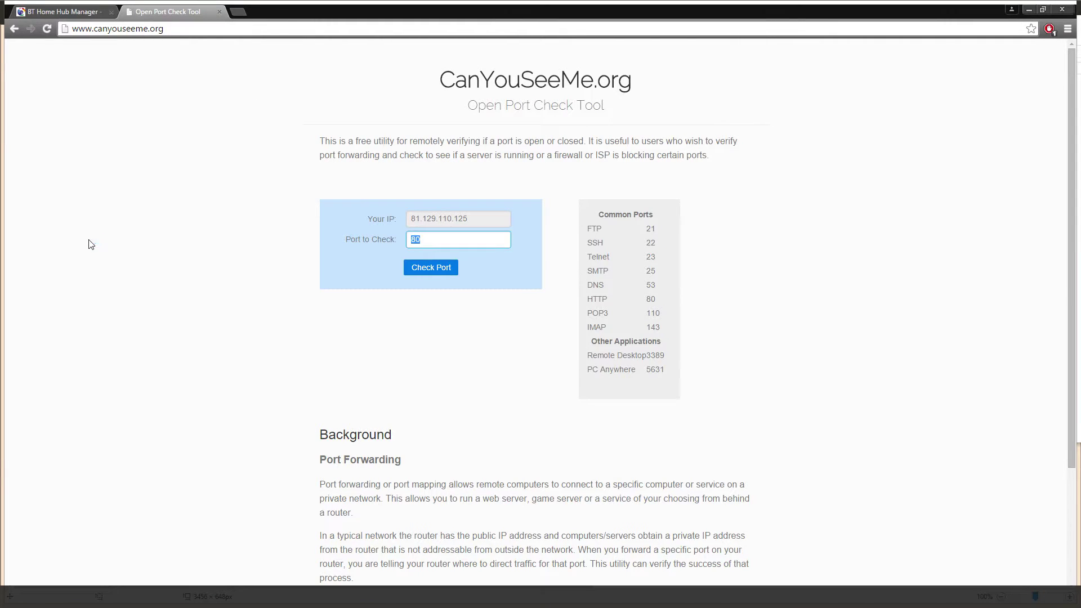
key("alt+Tab")
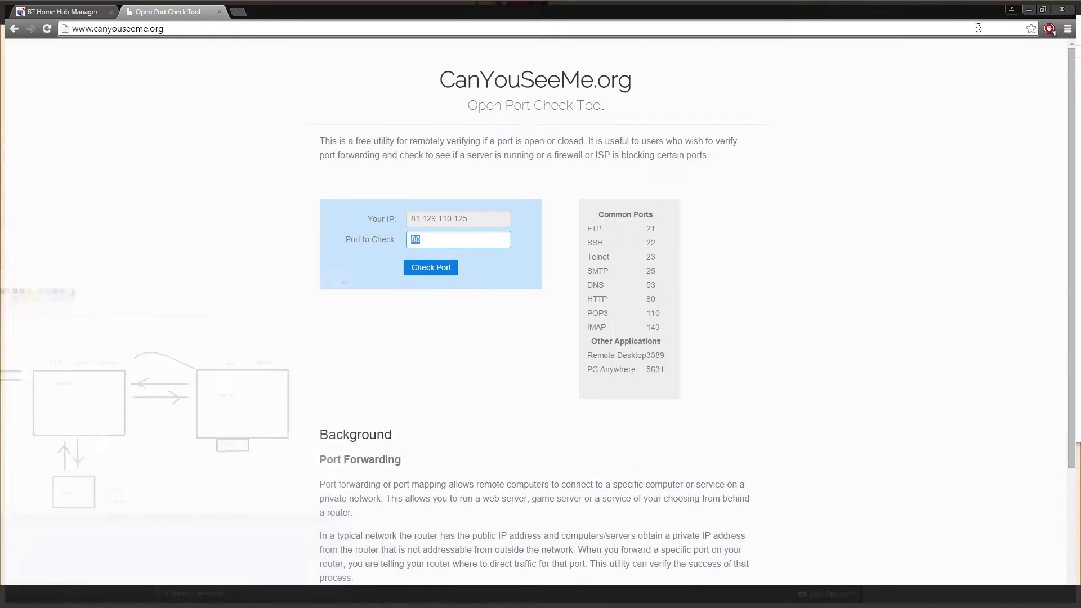
left_click_drag(496, 218, 405, 220)
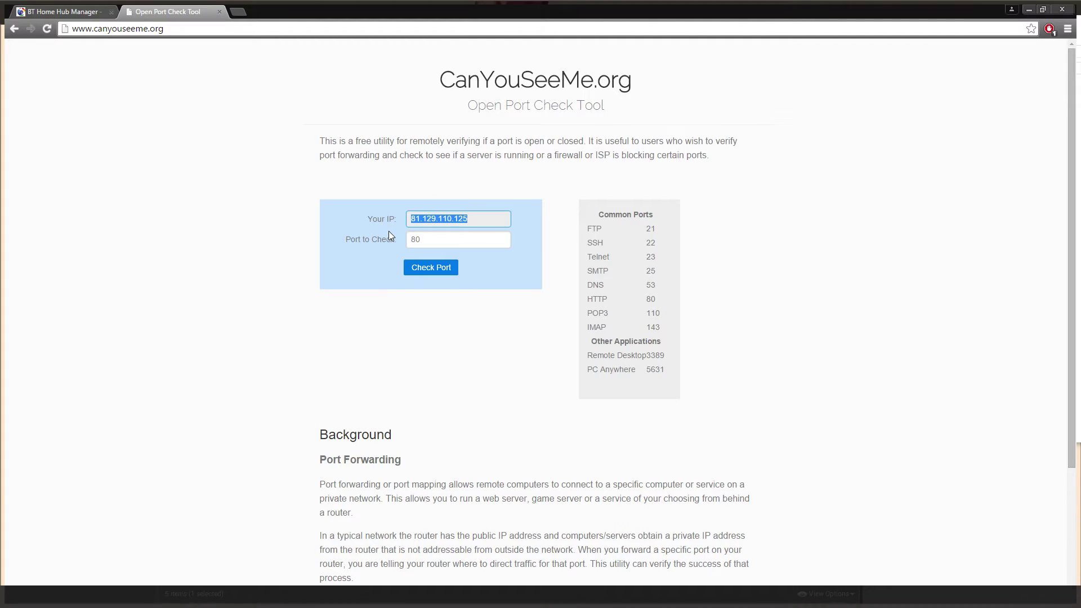
left_click(471, 218)
Enter 1666 as the port to check using the autofill suggestion.
key("Tab")
type("1")
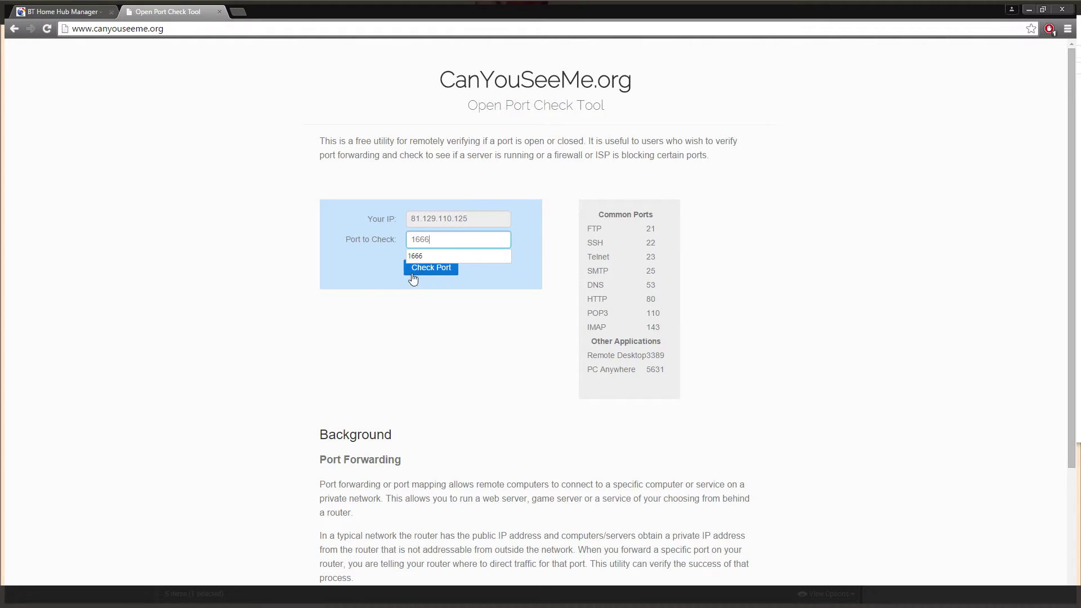
left_click(424, 255)
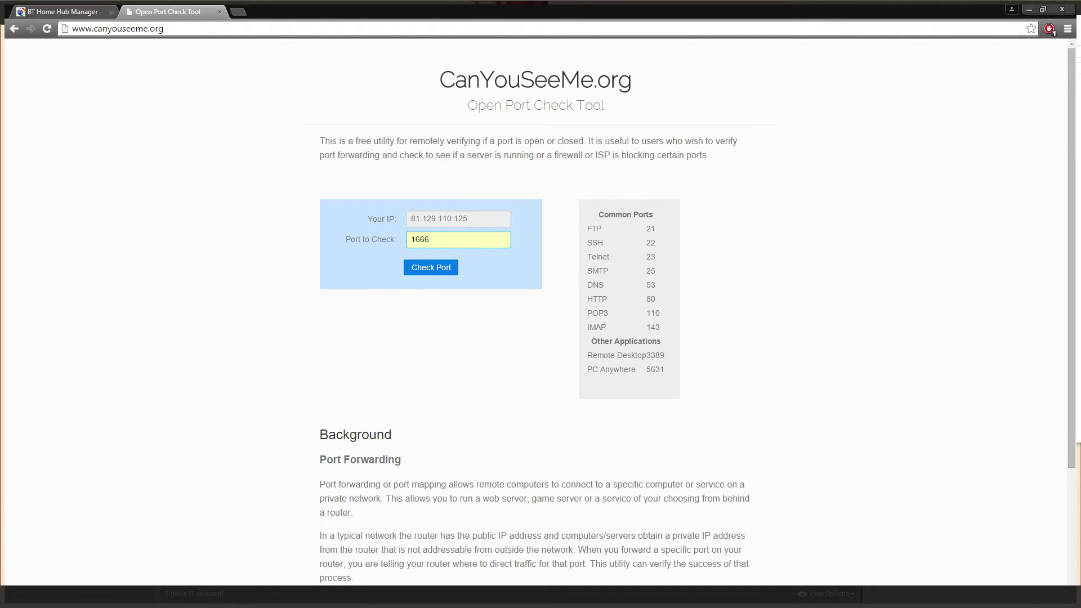
key("alt+Tab")
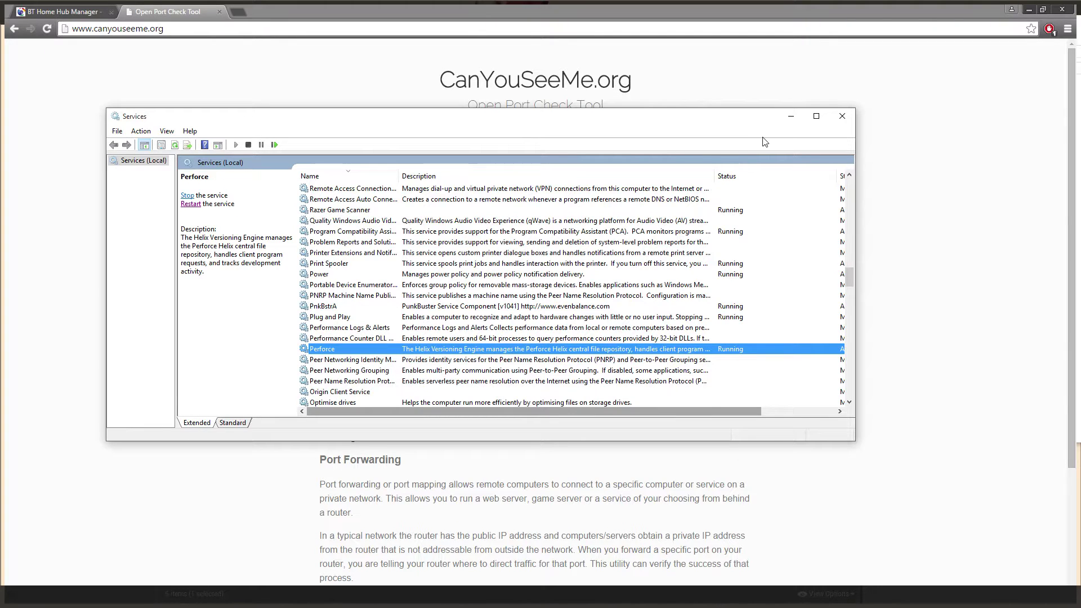
left_click(791, 116)
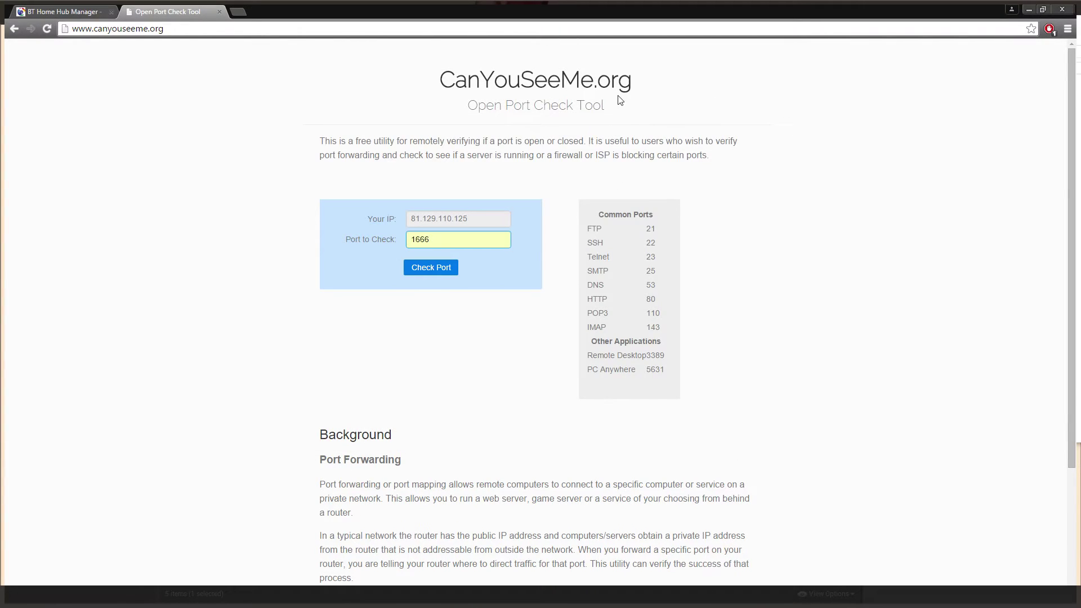
left_click(505, 246)
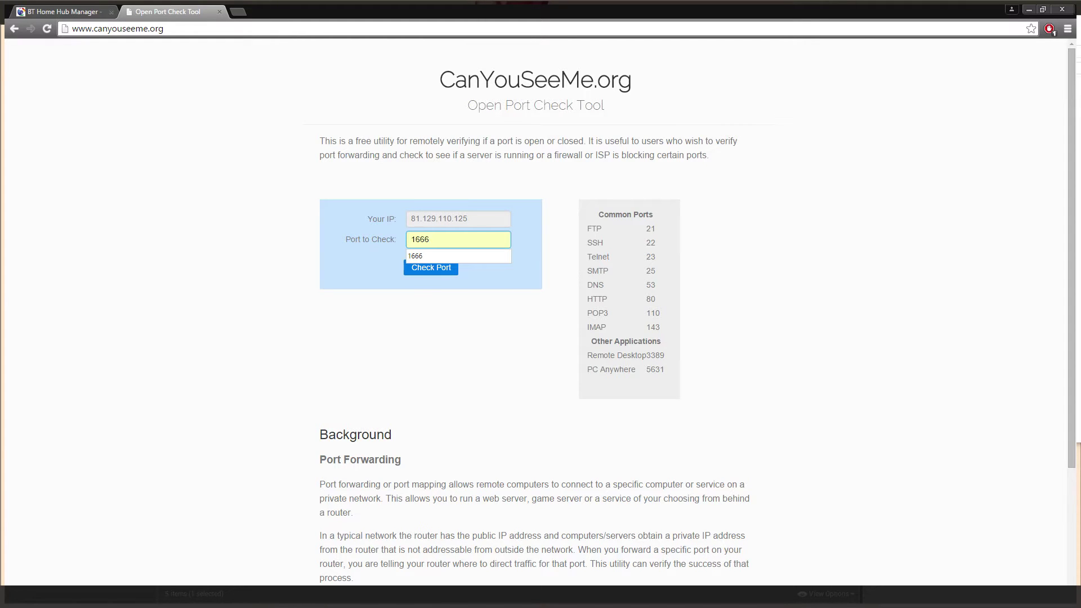
Minimize Chrome and Unreal, then draw a freehand line from External to the router in Paint.
left_click(1029, 9)
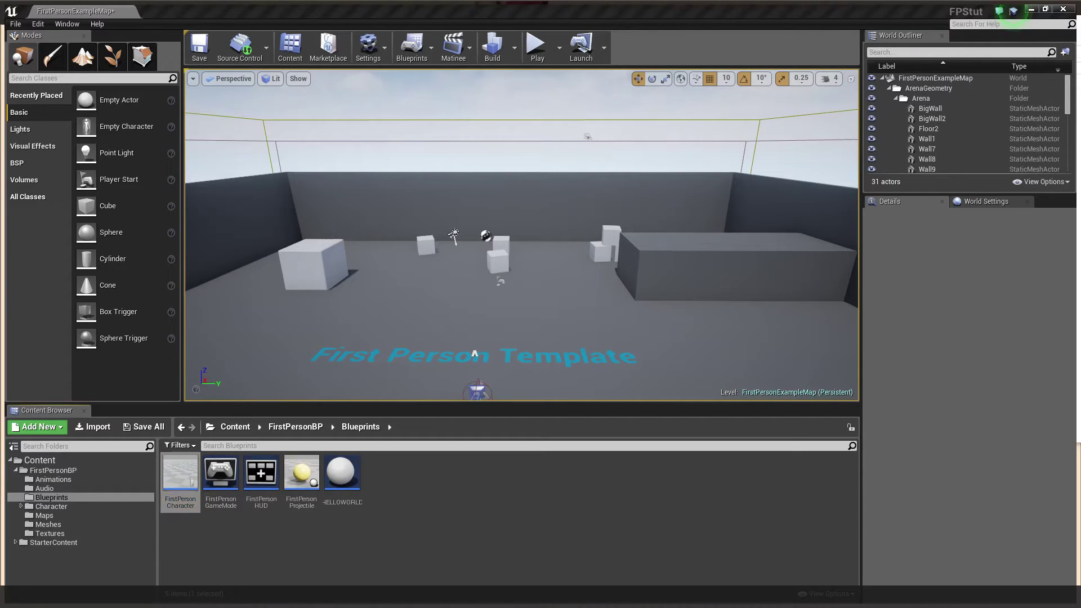
left_click(1020, 8)
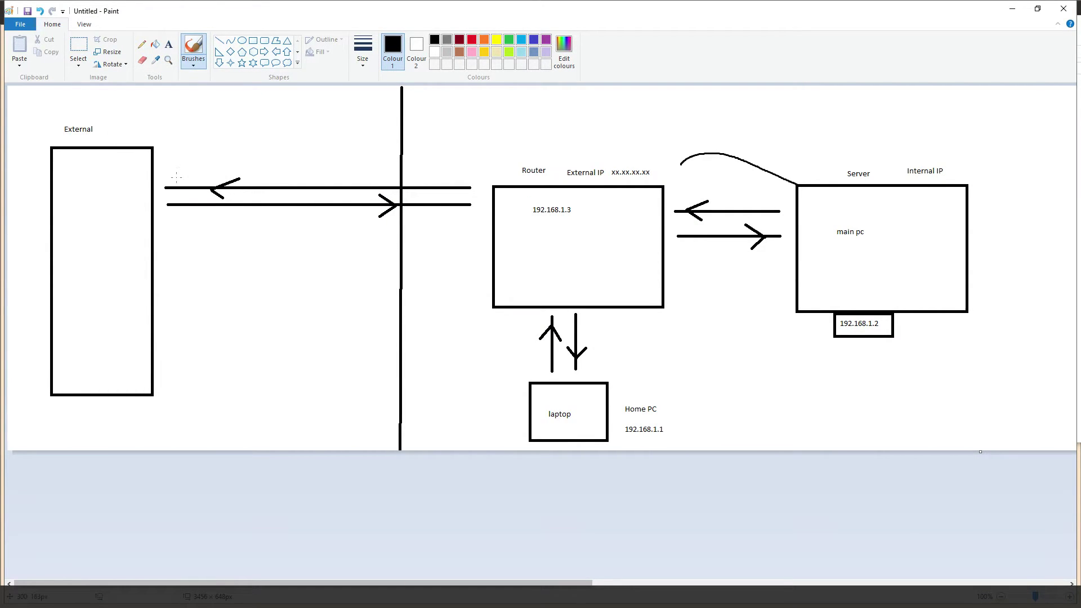
left_click_drag(166, 211, 501, 216)
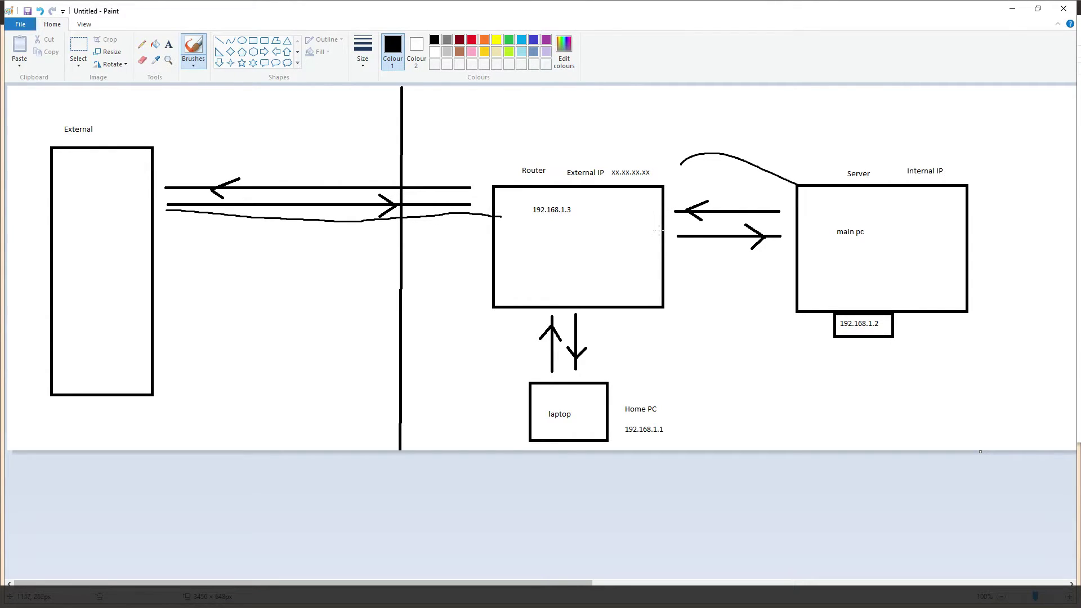
Draw freehand lines router to main pc, main pc back to External, and strokes inside External.
left_click_drag(658, 231, 801, 237)
left_click_drag(810, 212, 162, 183)
mouse_move(65, 167)
left_mouse_down()
mouse_move(110, 209)
mouse_move(58, 165)
mouse_move(68, 175)
left_mouse_up()
mouse_move(96, 231)
left_mouse_down()
mouse_move(94, 268)
mouse_move(142, 208)
left_mouse_up()
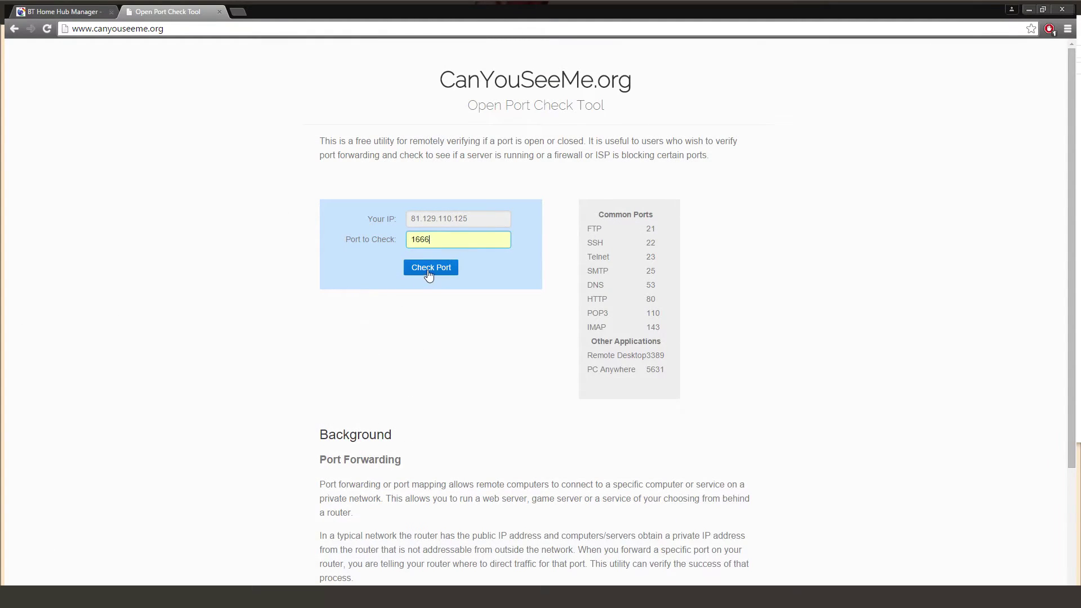
Check port 1666 and highlight the success message.
left_click(428, 271)
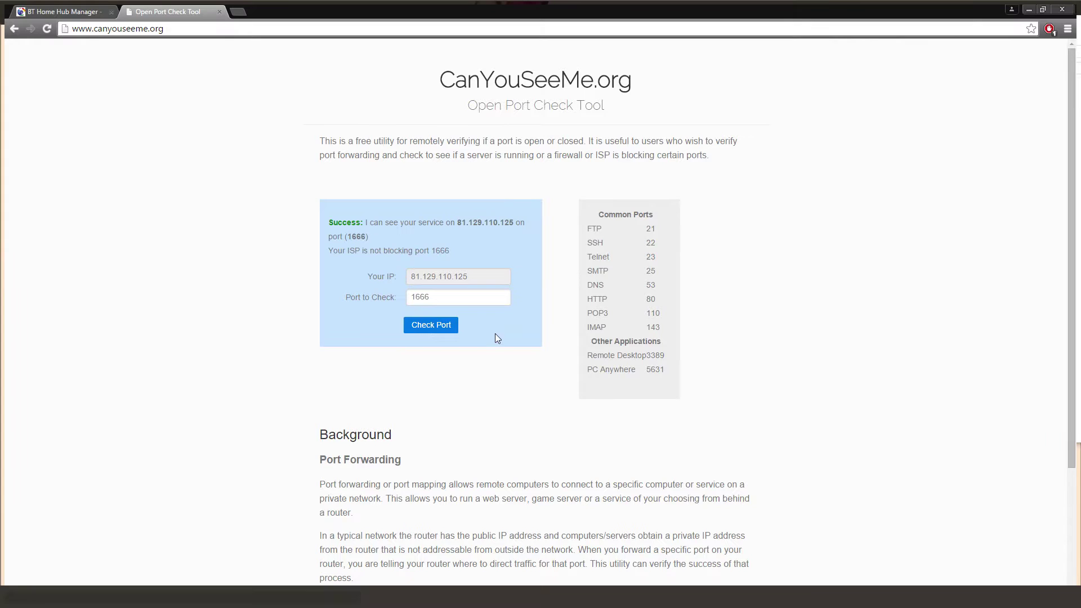
left_click_drag(363, 221, 511, 223)
left_click(428, 253)
Stop the Perforce service and recheck port 1666, which now reports connection refused.
key("alt+Tab")
right_click(325, 349)
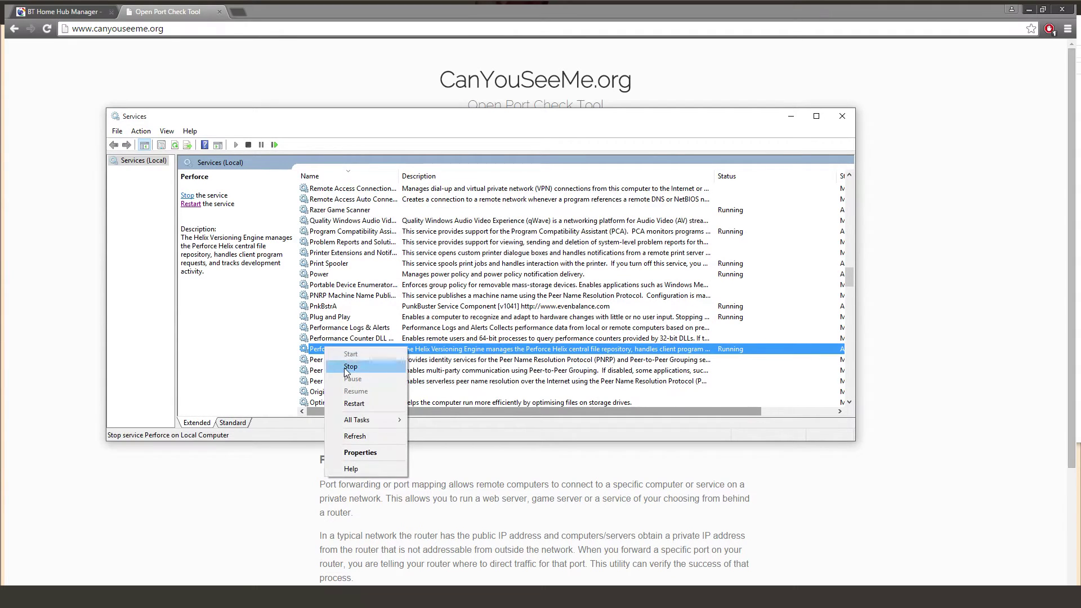
left_click(350, 367)
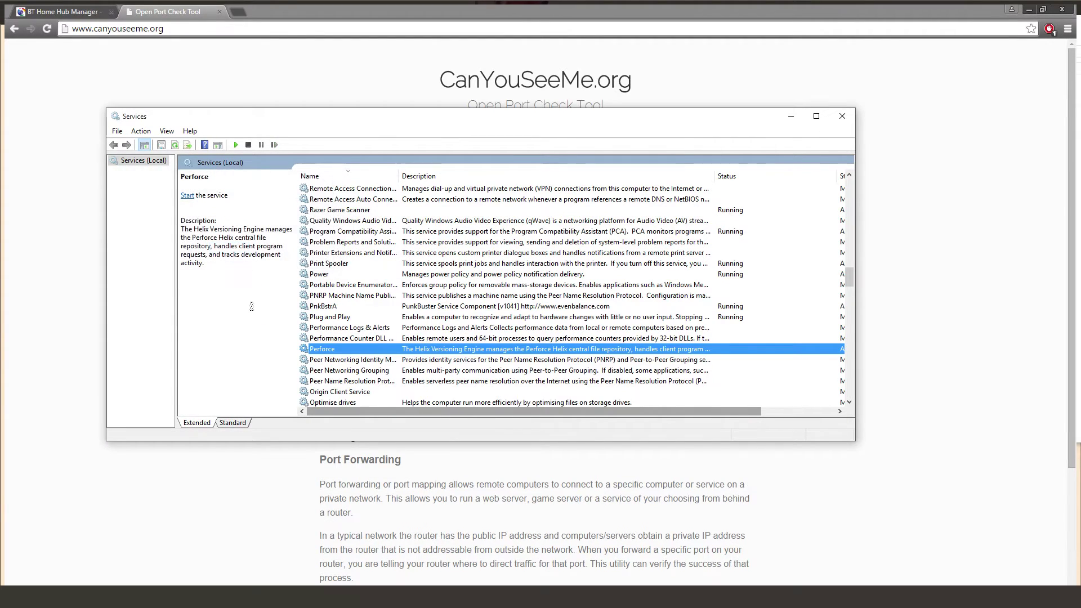
key("alt+Tab")
left_click(435, 325)
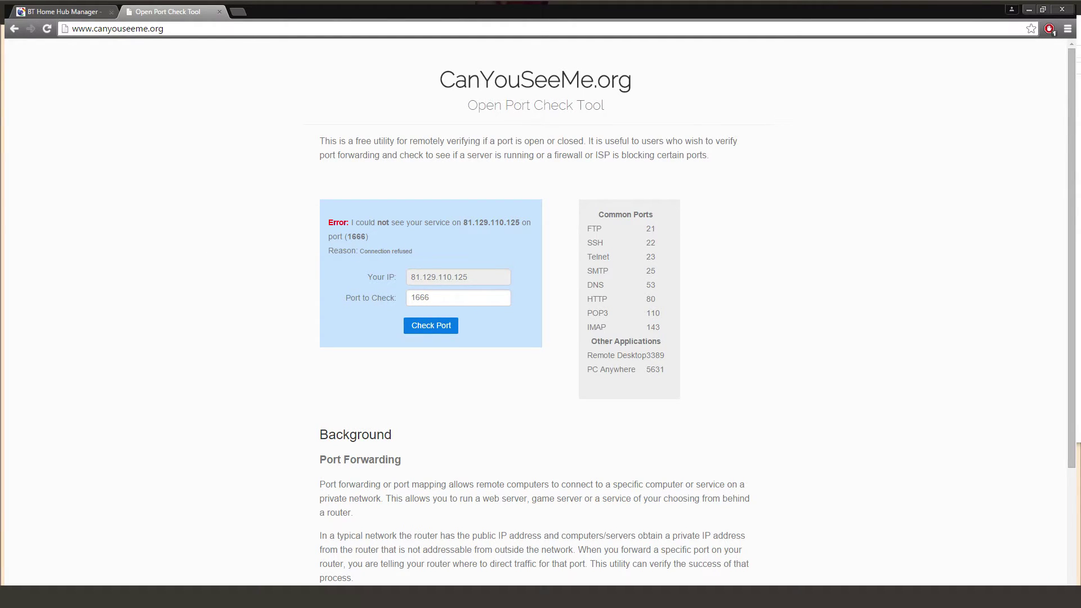
Start the Perforce service again from the Services list.
key("alt+Tab")
right_click(335, 349)
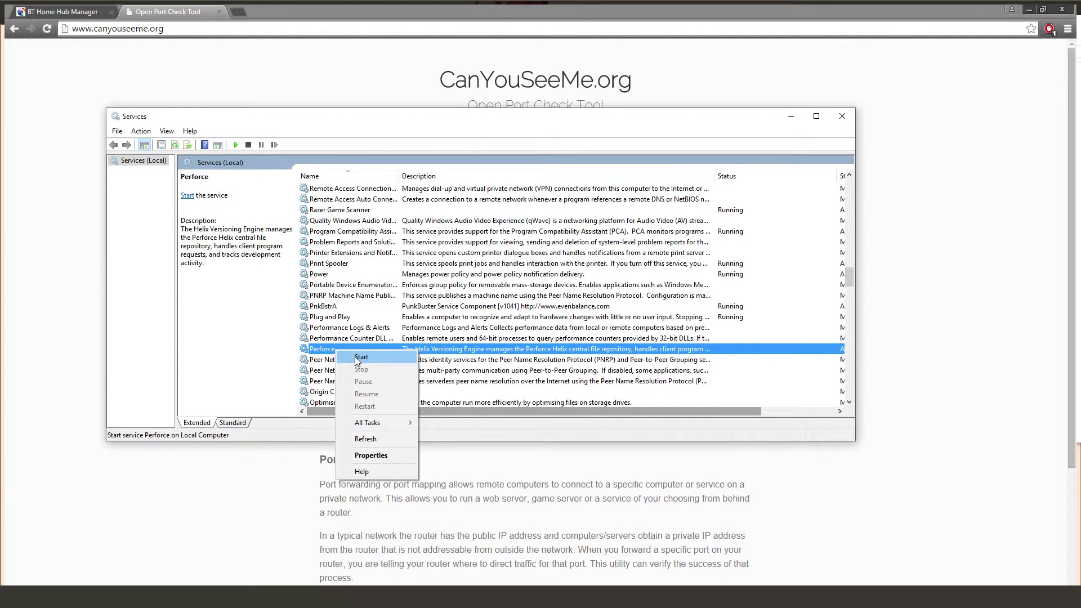
left_click(355, 356)
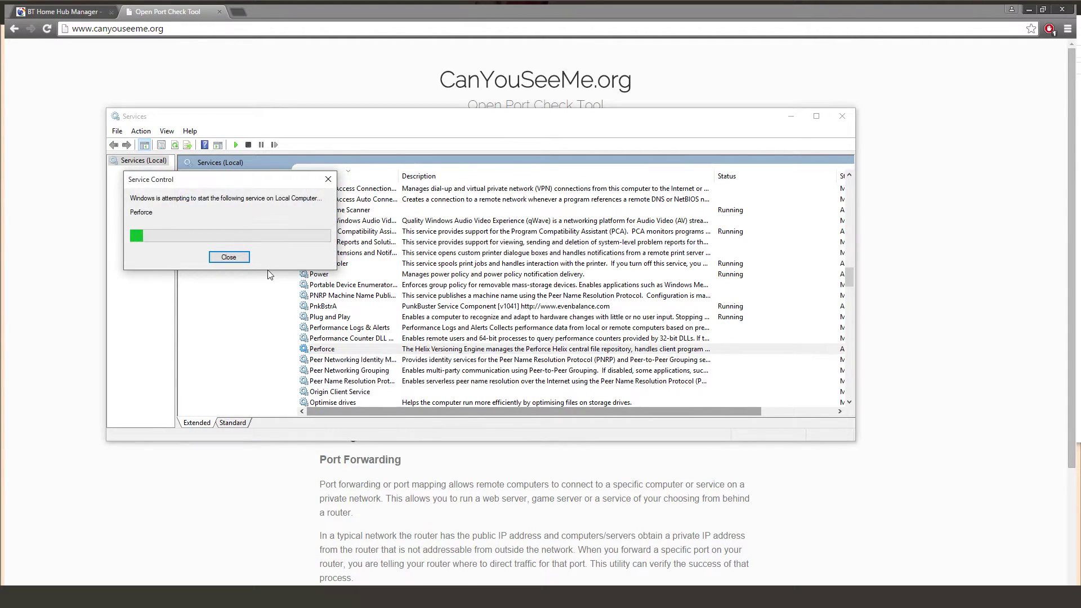
Delete the Perforce2 port forwarding rule in the router's Port Forwarding page.
left_click(97, 45)
left_click(67, 12)
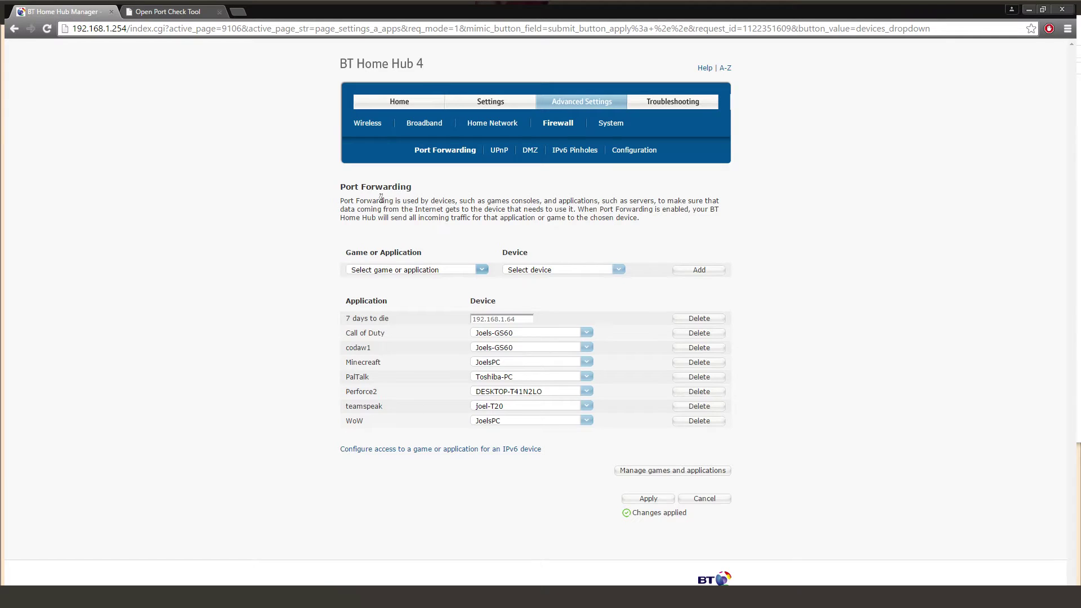
left_click(677, 391)
left_click(543, 249)
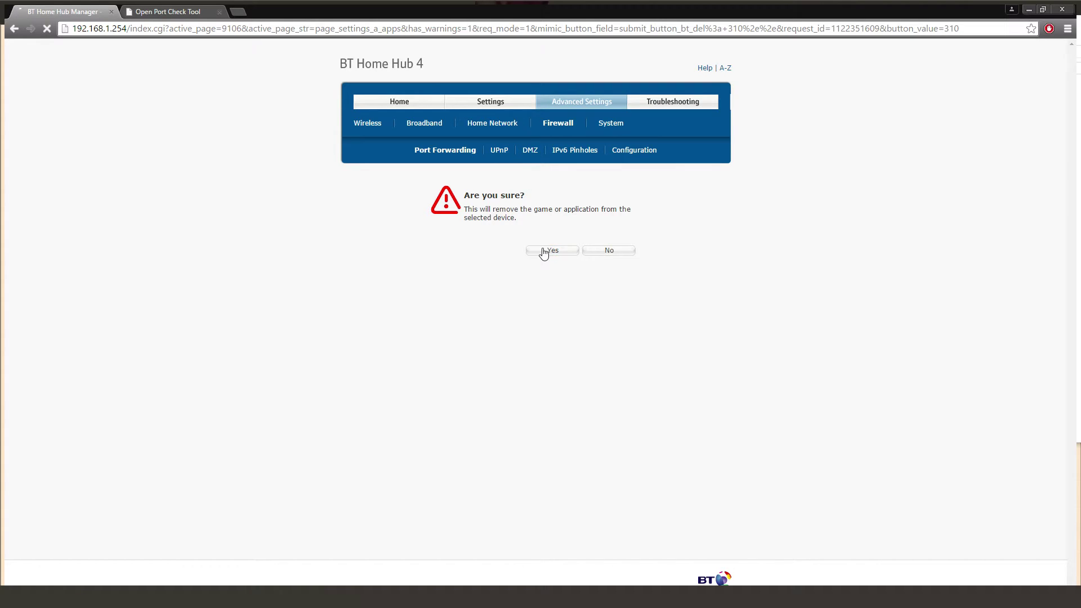
Re-run the port 1666 check on CanYouSeeMe.org, which now times out.
left_click(164, 12)
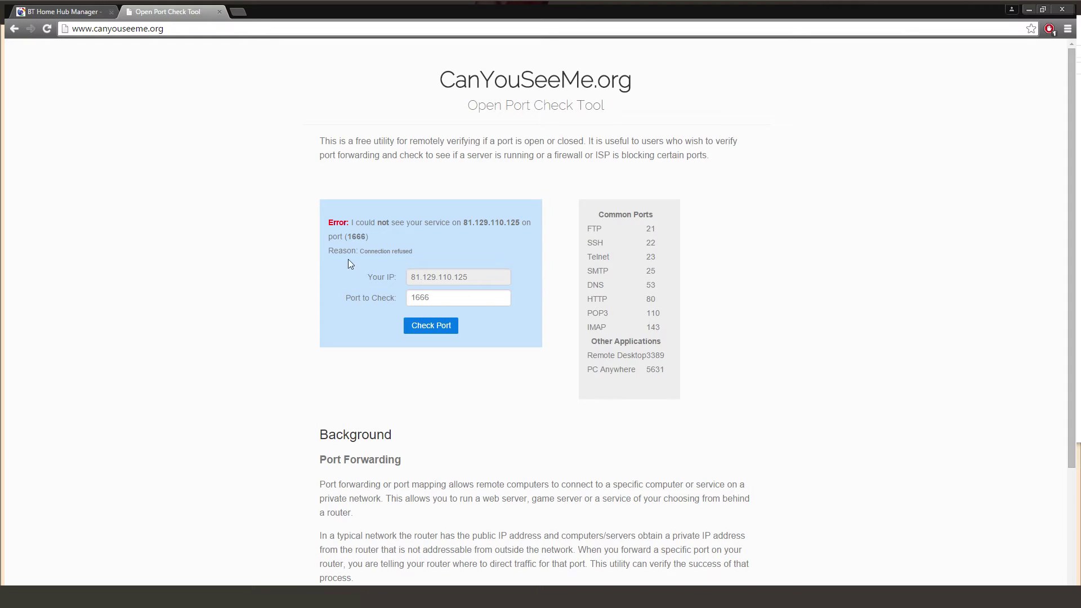
left_click(428, 323)
key("alt+Tab")
key("alt+Tab")
left_click(445, 327)
Re-add Perforce2 forwarding to DESKTOP-T41N2LO and recheck port 1666 on CanYouSeeMe.org.
left_click(71, 11)
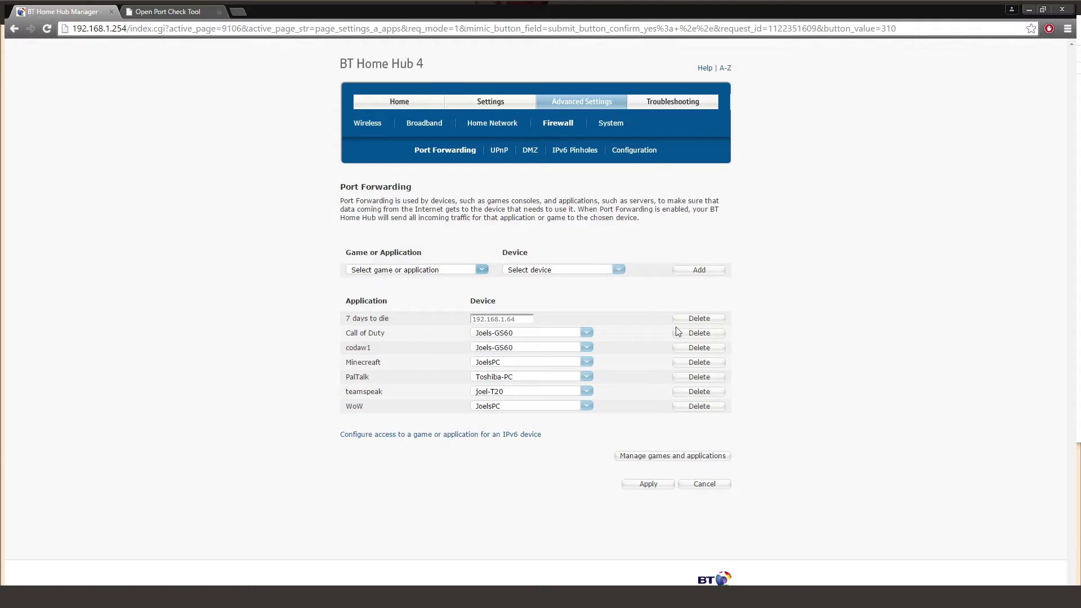
left_click(446, 272)
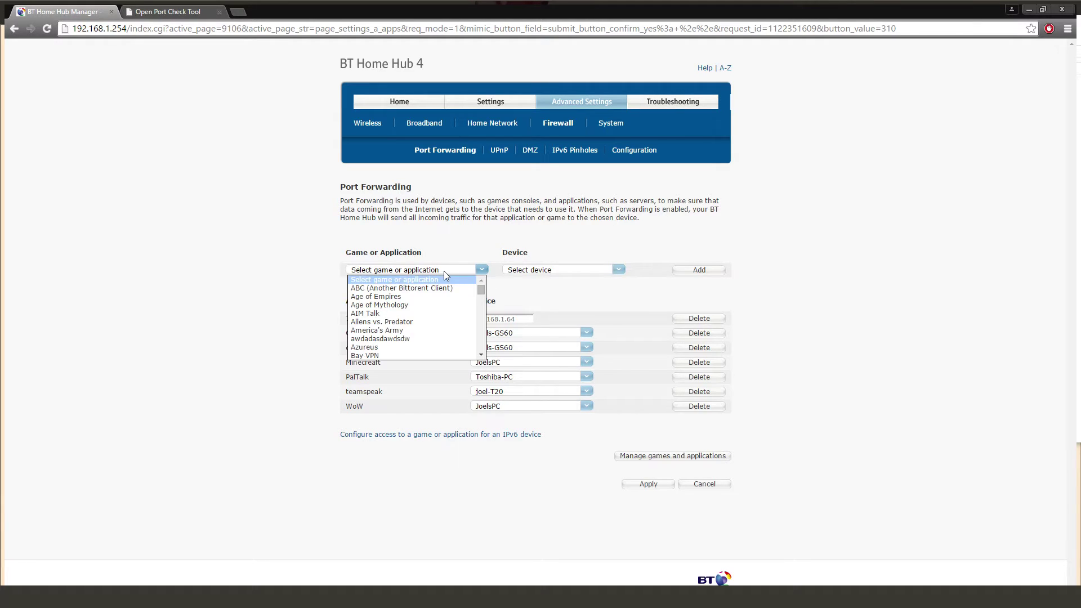
type("pc")
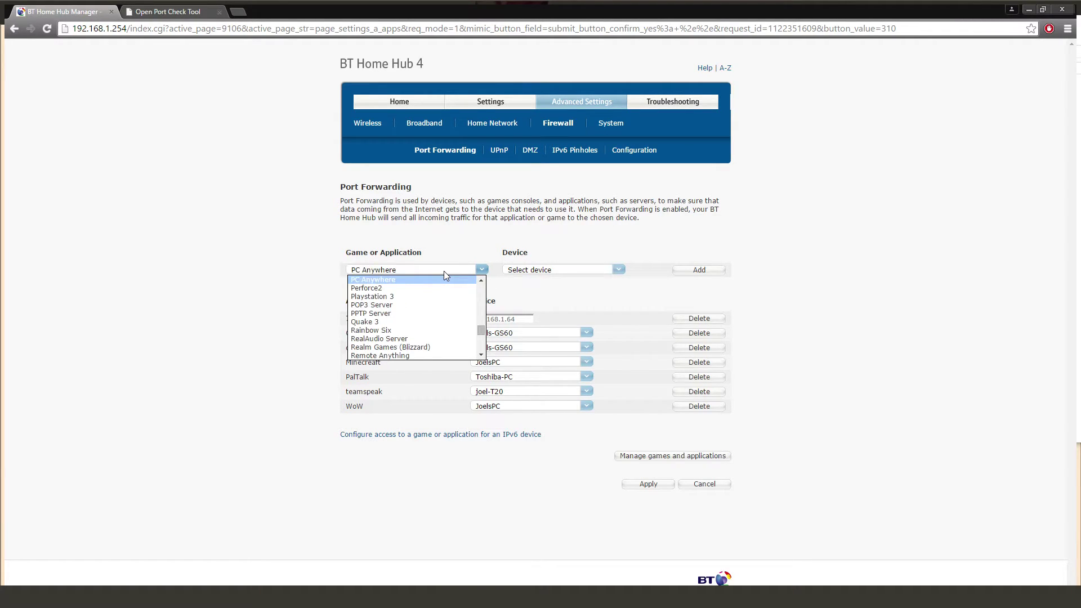
left_click(445, 288)
left_click(545, 270)
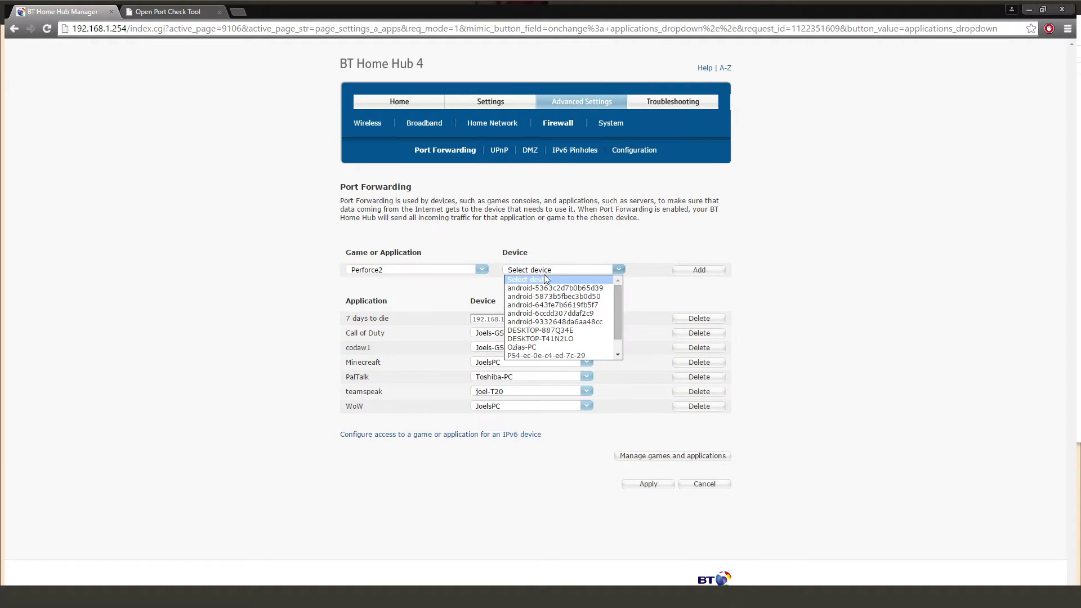
left_click(567, 339)
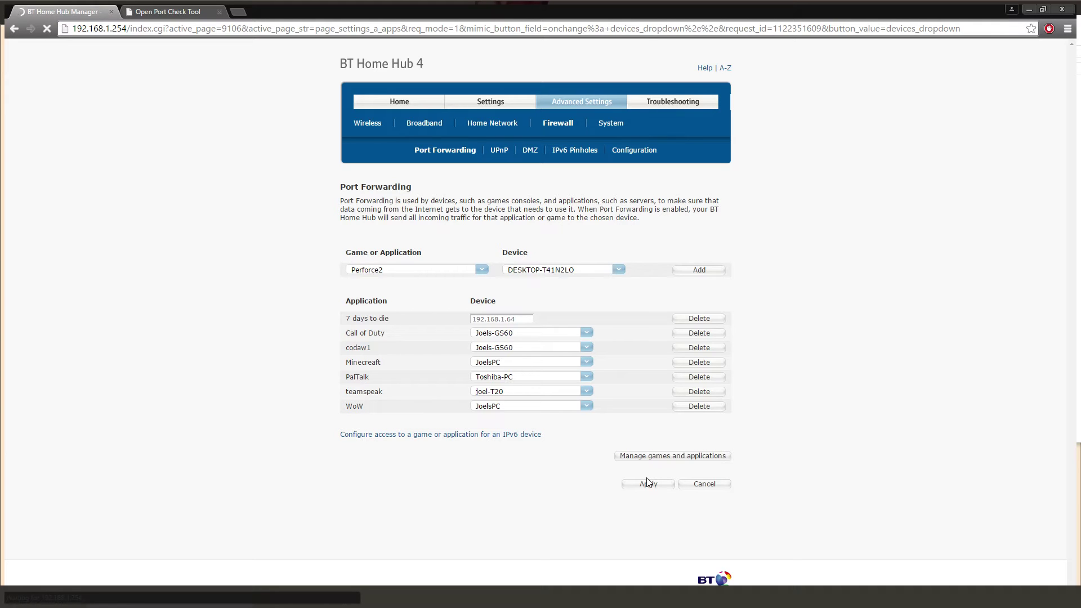
left_click(153, 12)
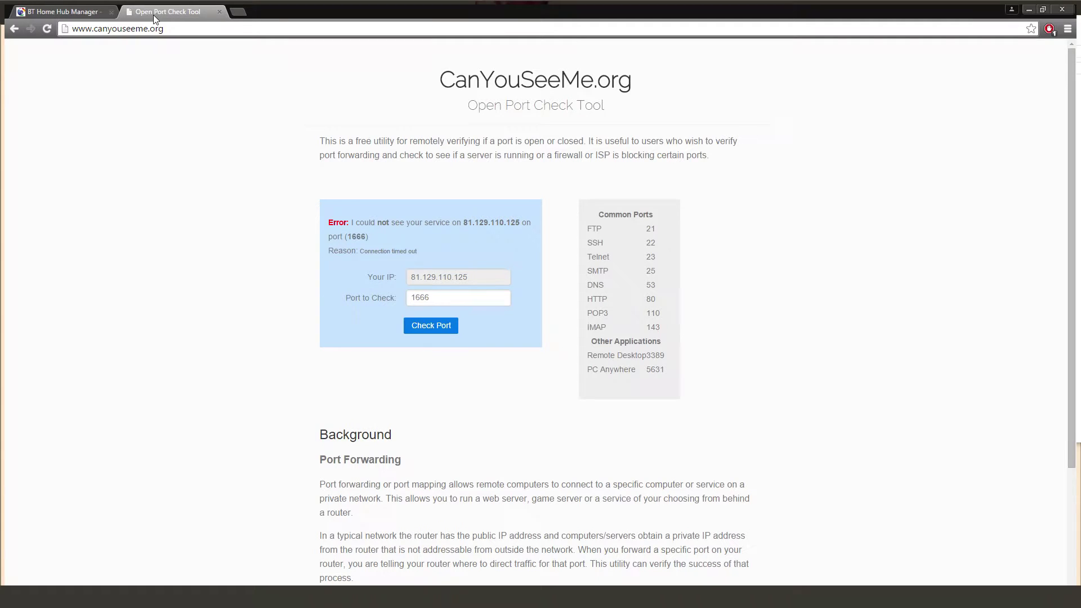
left_click(422, 325)
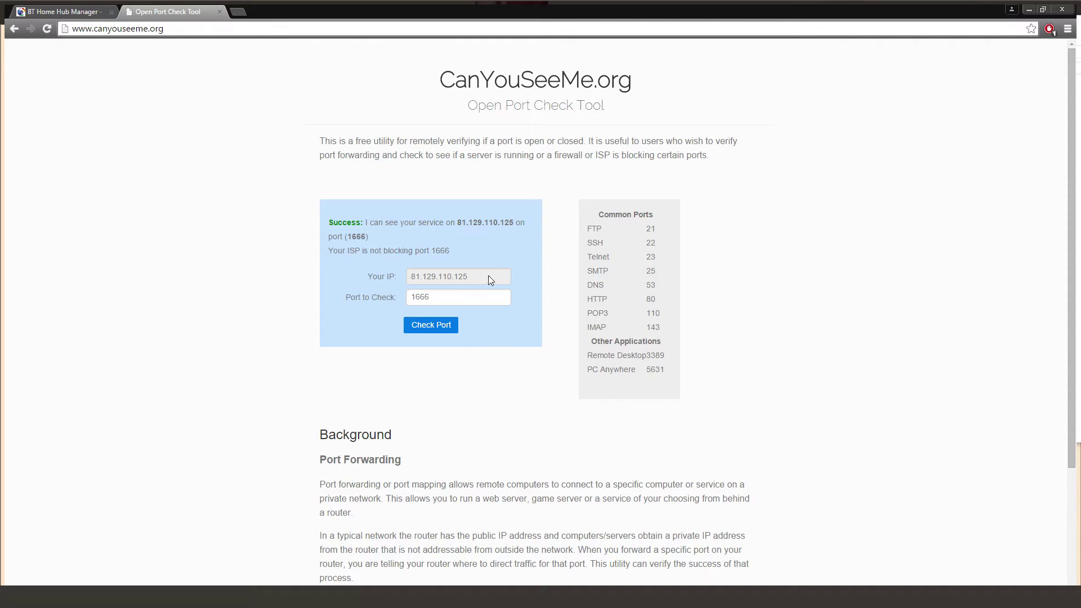
left_click_drag(489, 276, 379, 289)
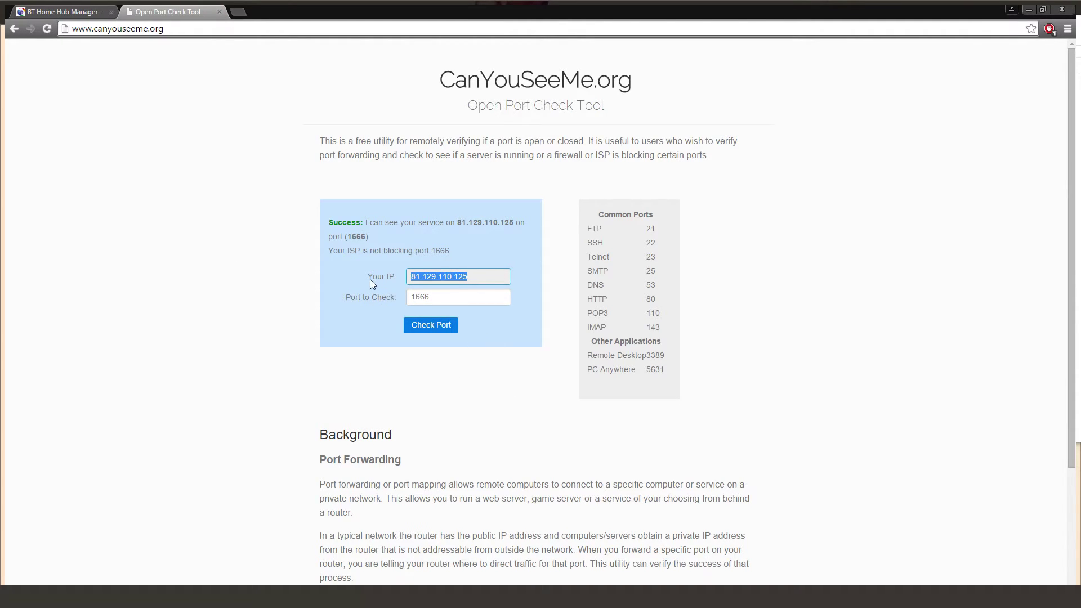
right_click(428, 278)
left_click(450, 286)
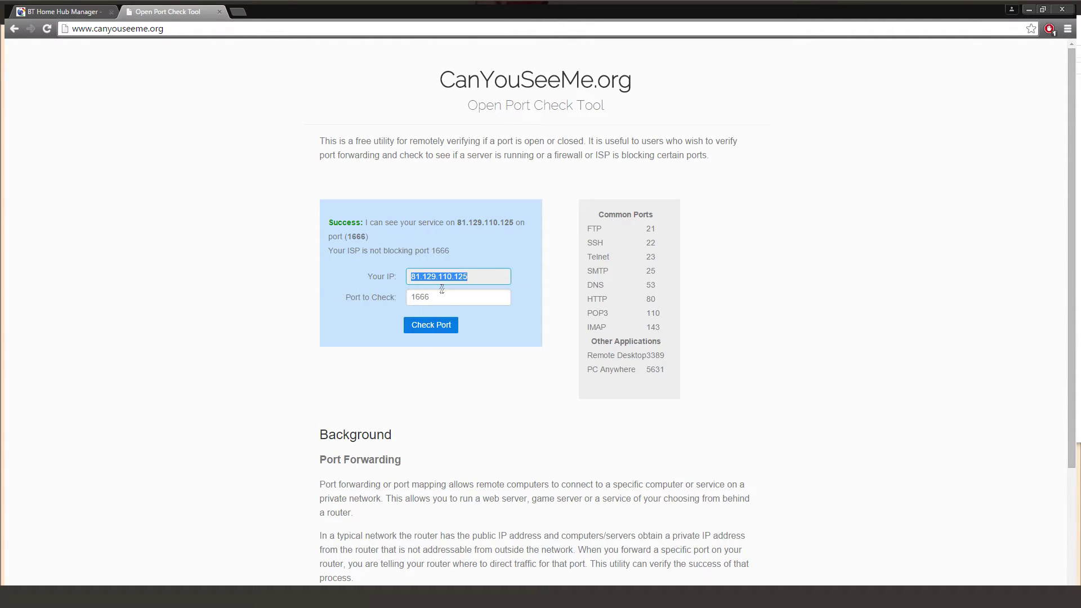
left_click(238, 12)
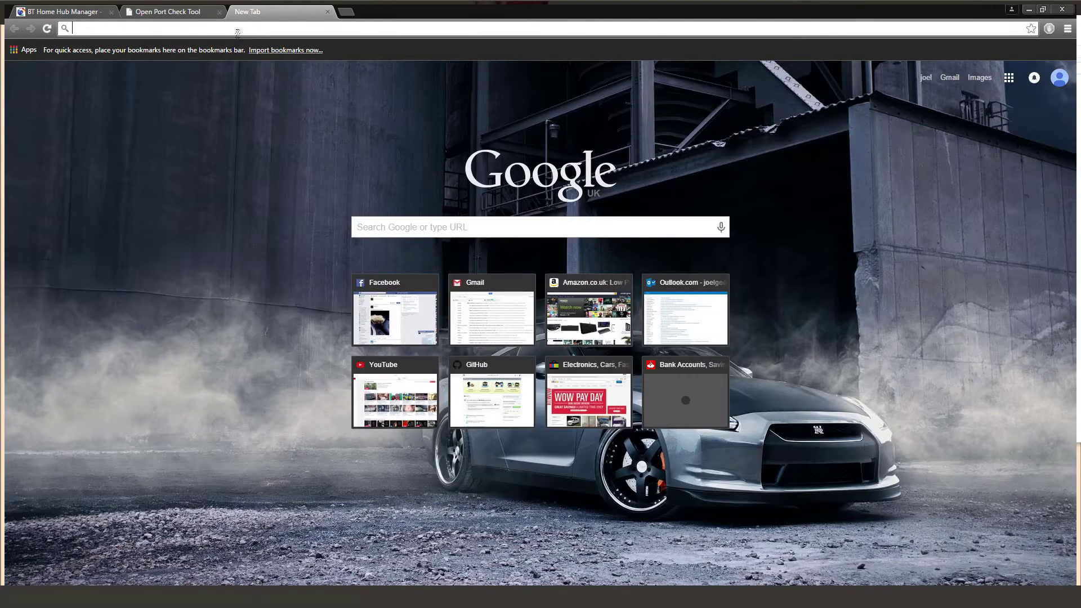
key("ctrl+v")
type(":166")
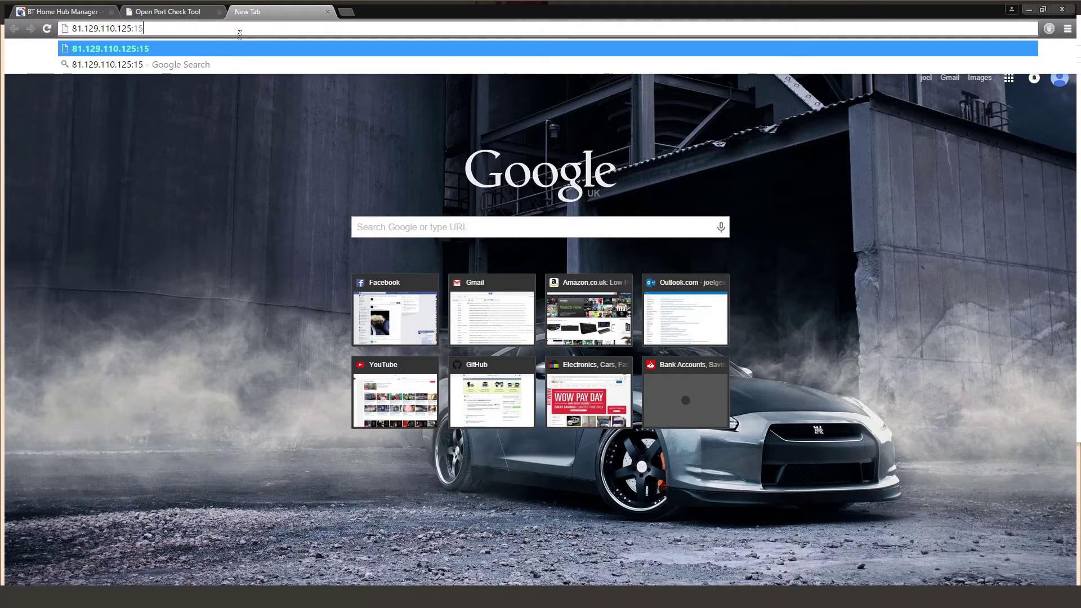
key("Return")
Correct the address to 81.129.110.125:1666, load it, and open another blank tab.
left_click(241, 34)
key("End")
key("ctrl+shift+Left")
type("6")
key("BackSpace")
type("1")
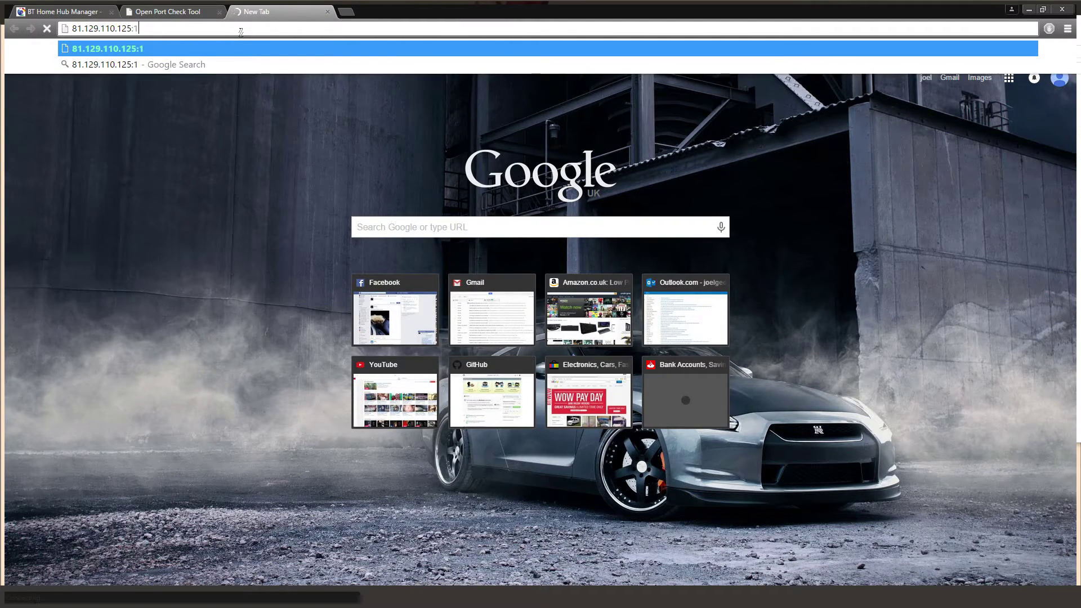
type("666")
key("Return")
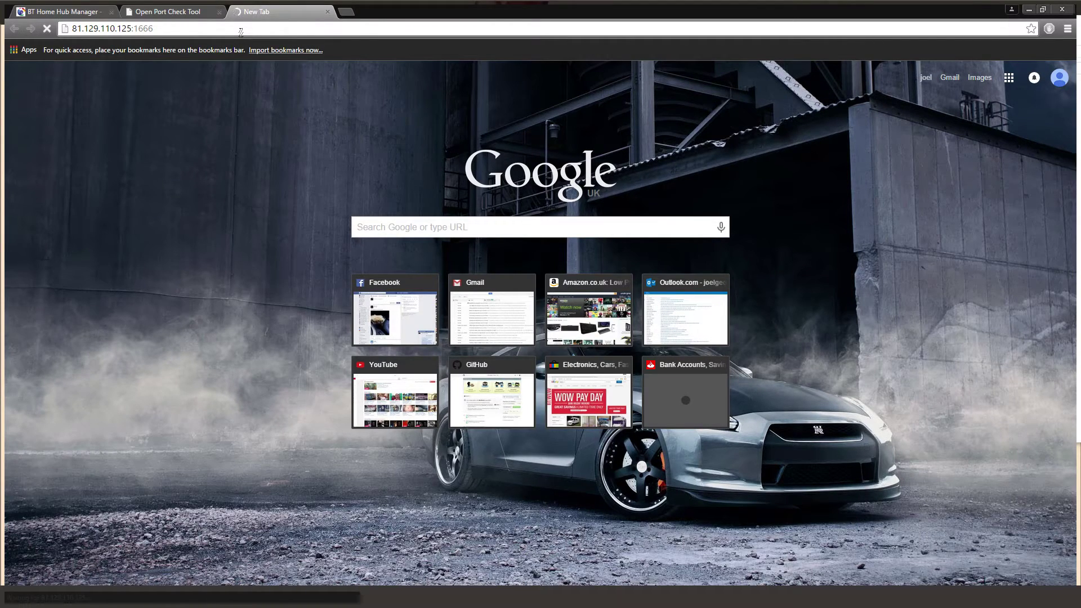
left_click(344, 13)
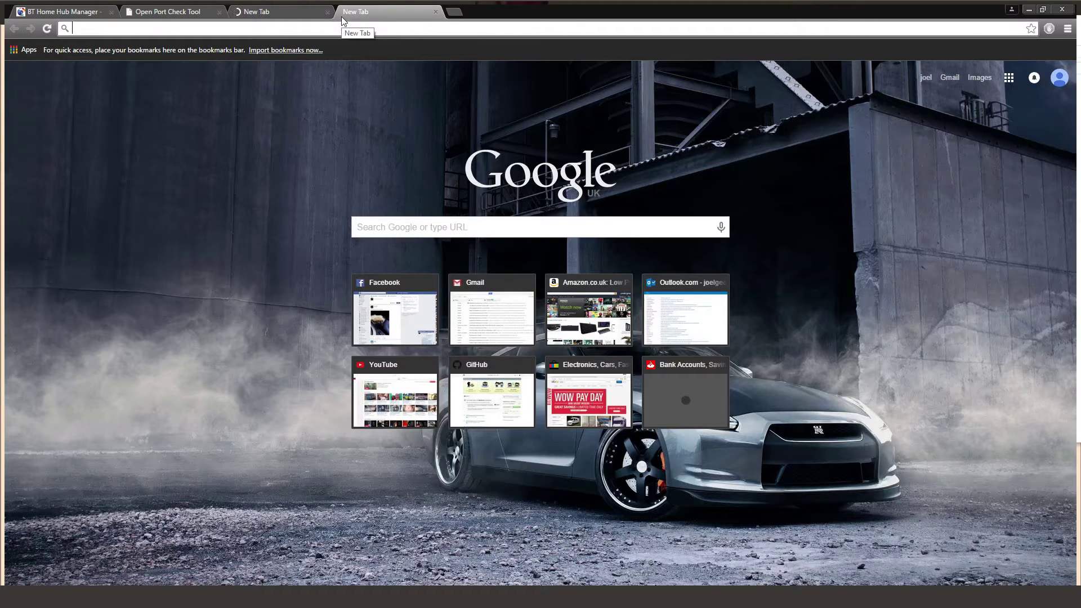
Go to noip.com via the omnibox, backing out of the sign-up form.
type("no:")
key("BackSpace")
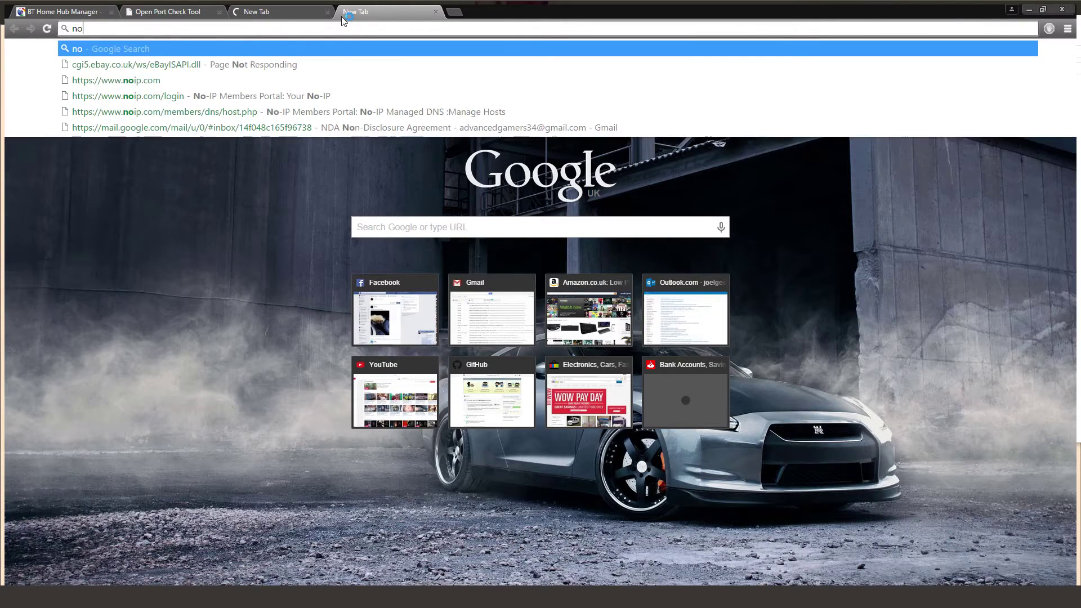
type("ip")
key("Down")
key("Down")
key("Return")
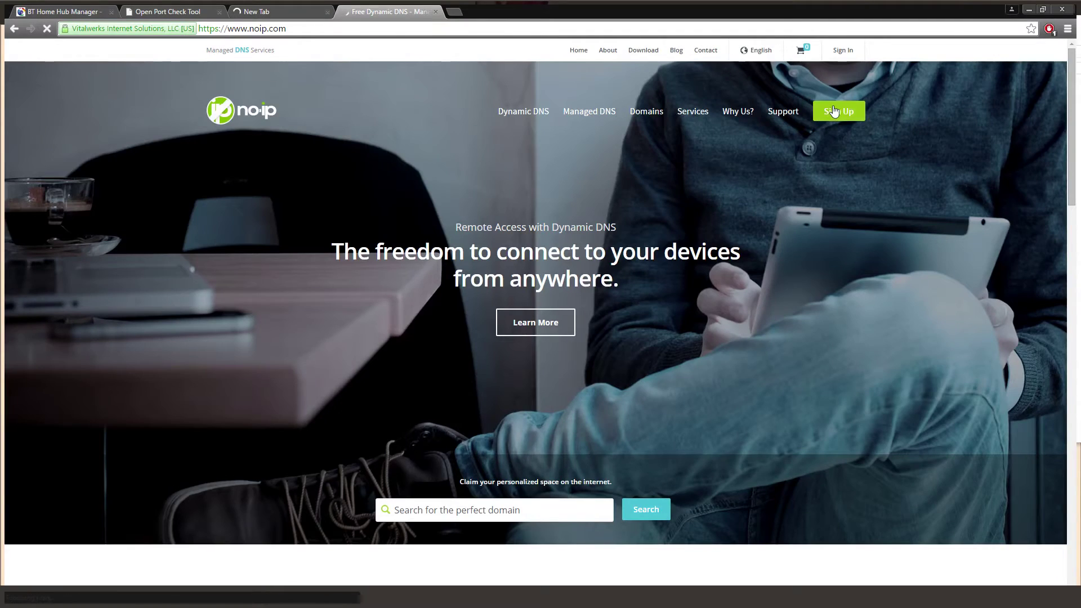
left_click(833, 107)
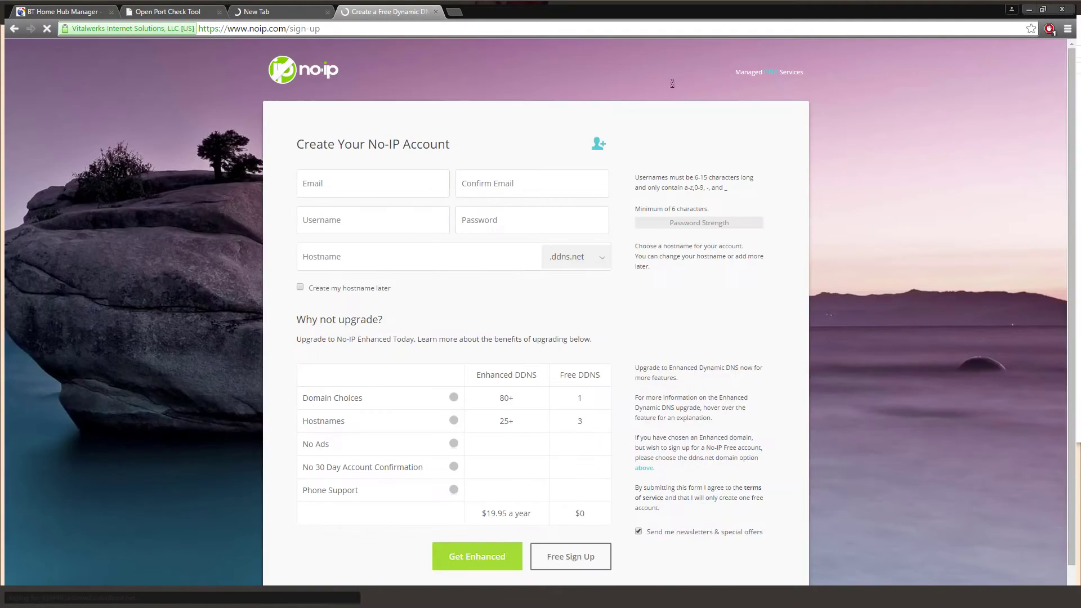
key("alt+Left")
Sign in to No-IP with the saved username and the account password.
left_click(843, 50)
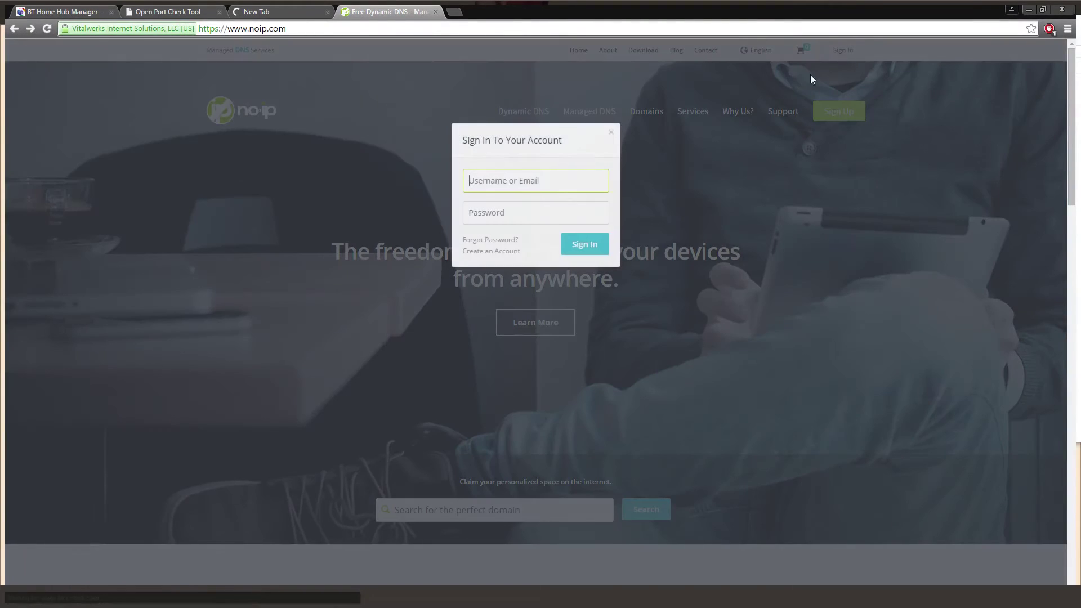
type("joel")
left_click(524, 201)
left_click(494, 214)
type("***")
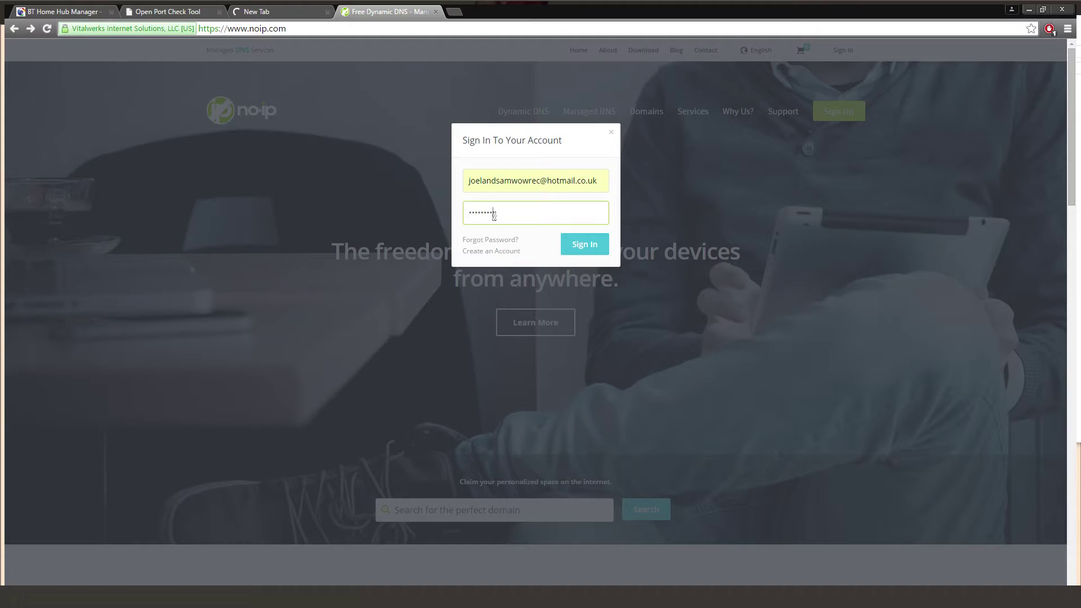
key("Return")
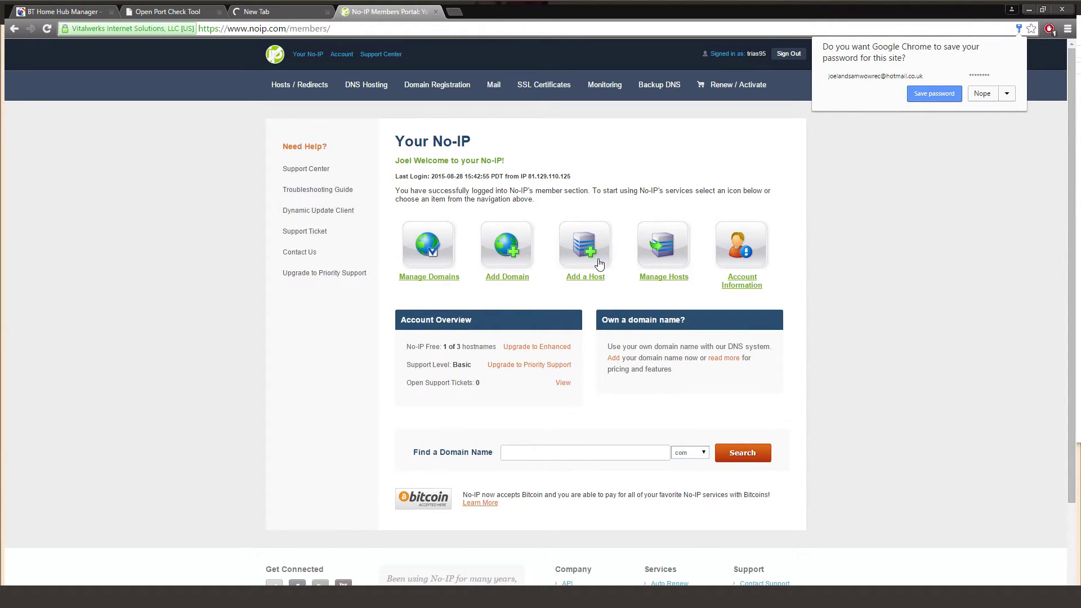
Add the host fpsgametut.ddns.net pointing to 81.129.110.125 through the Add a Host form.
left_click(597, 259)
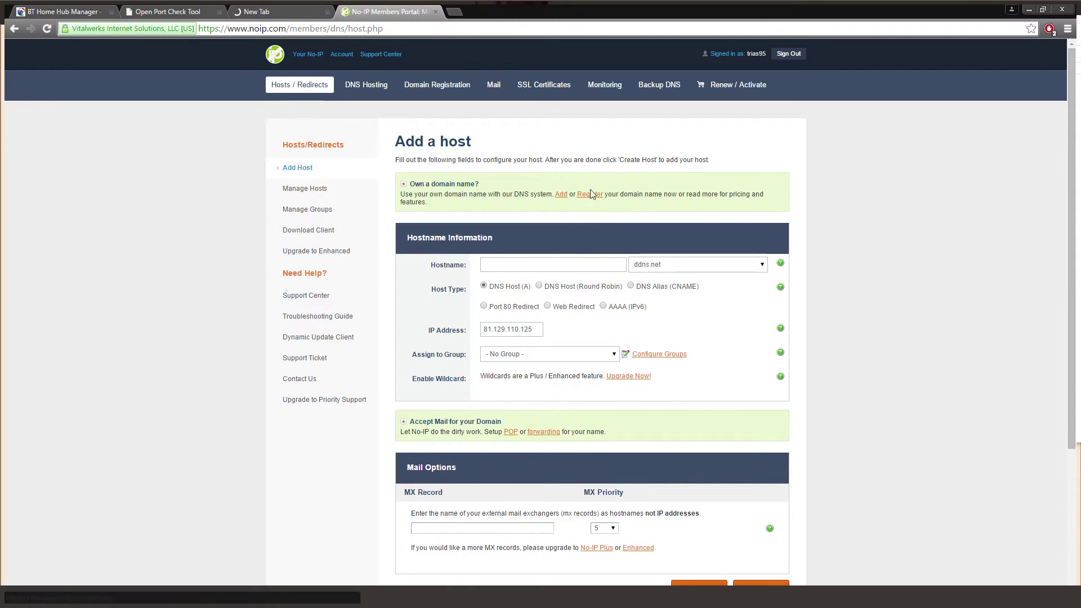
left_click(485, 331)
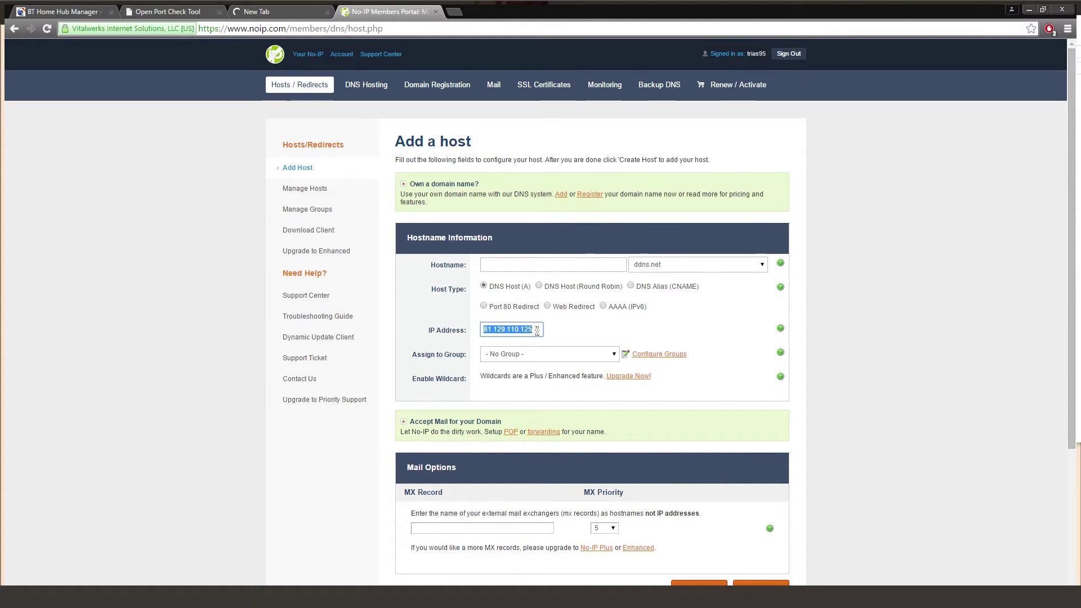
left_click(575, 267)
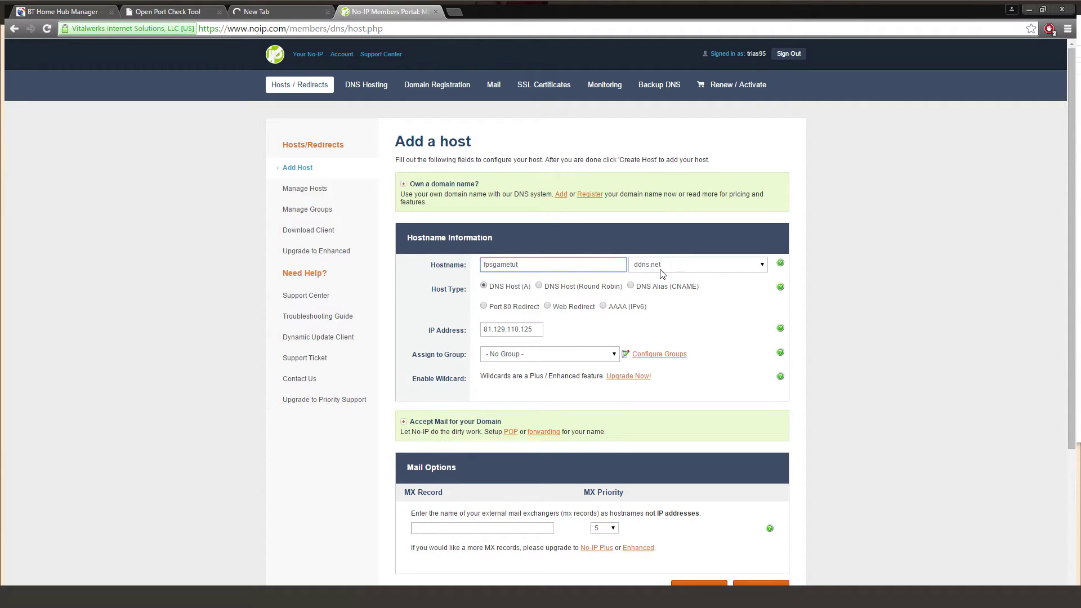
scroll(628, 330, "down", 1)
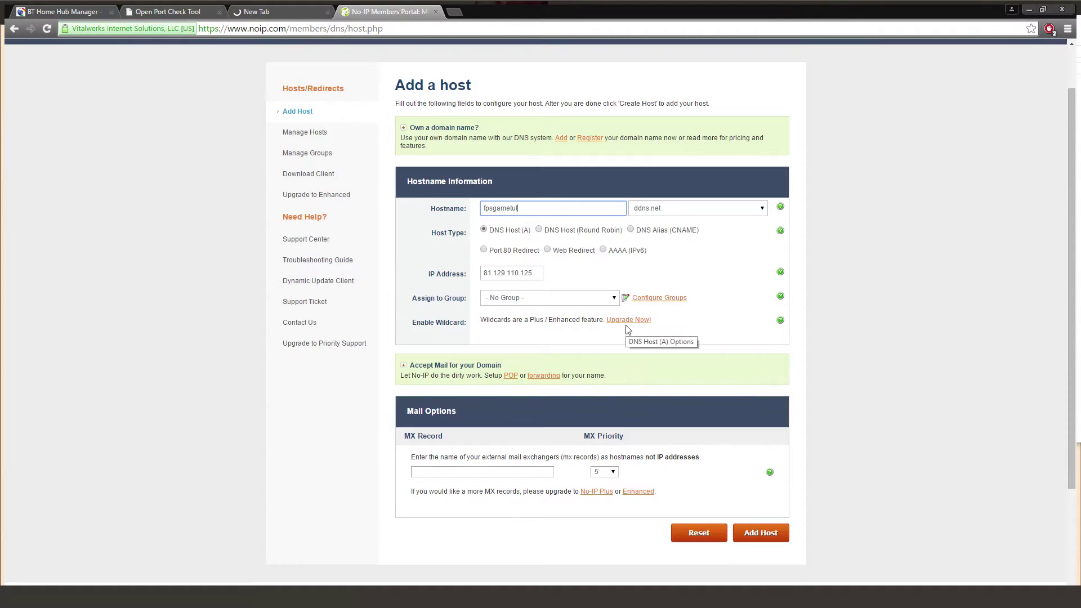
left_click(771, 535)
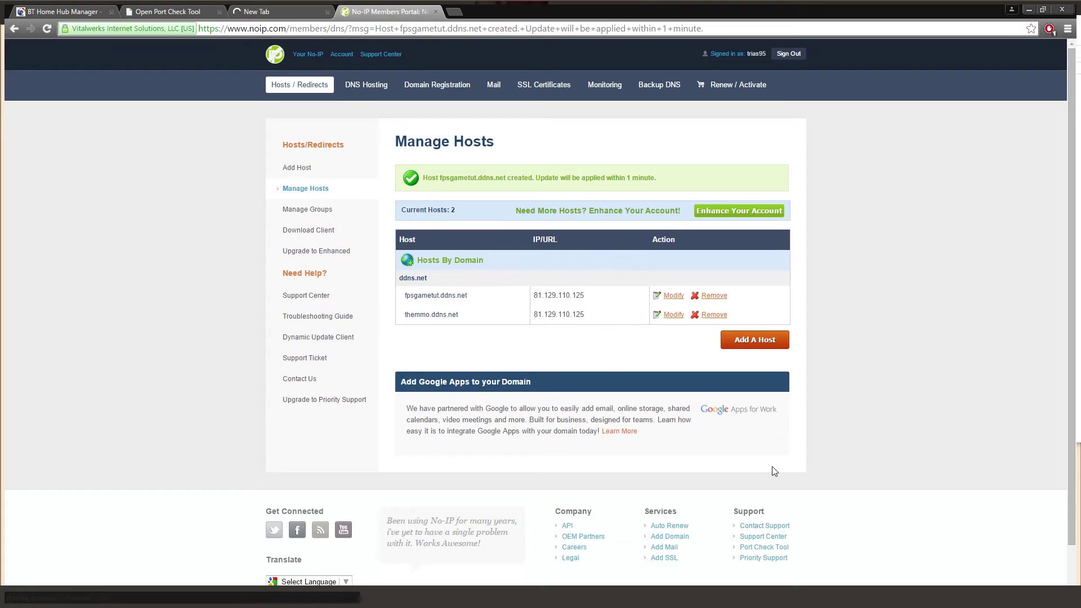
left_click(276, 14)
left_click(167, 12)
key("ctrl+Tab")
left_click_drag(131, 26, 63, 34)
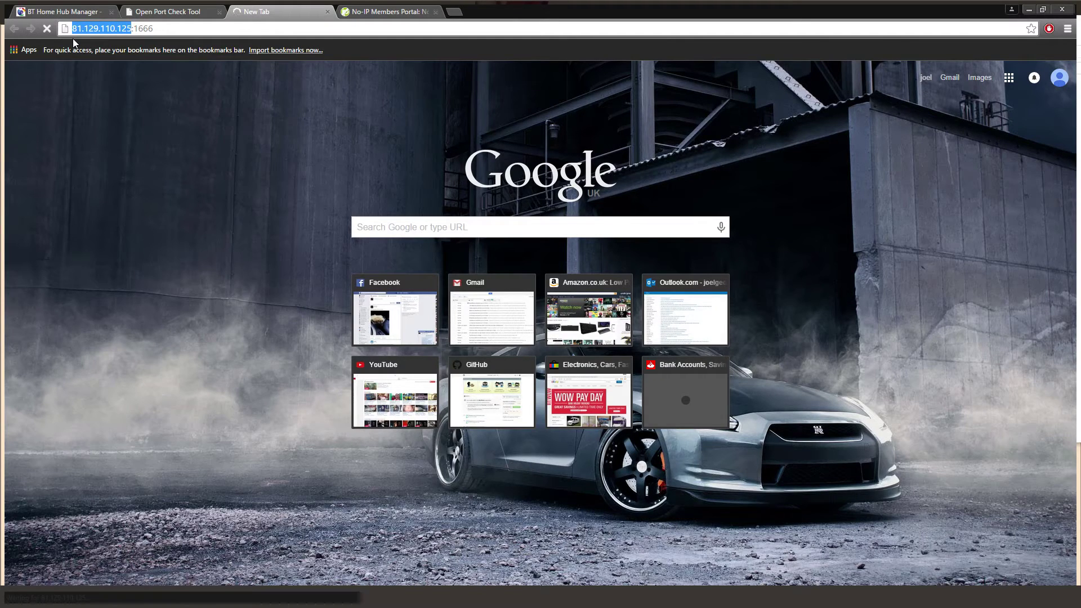
left_click(394, 12)
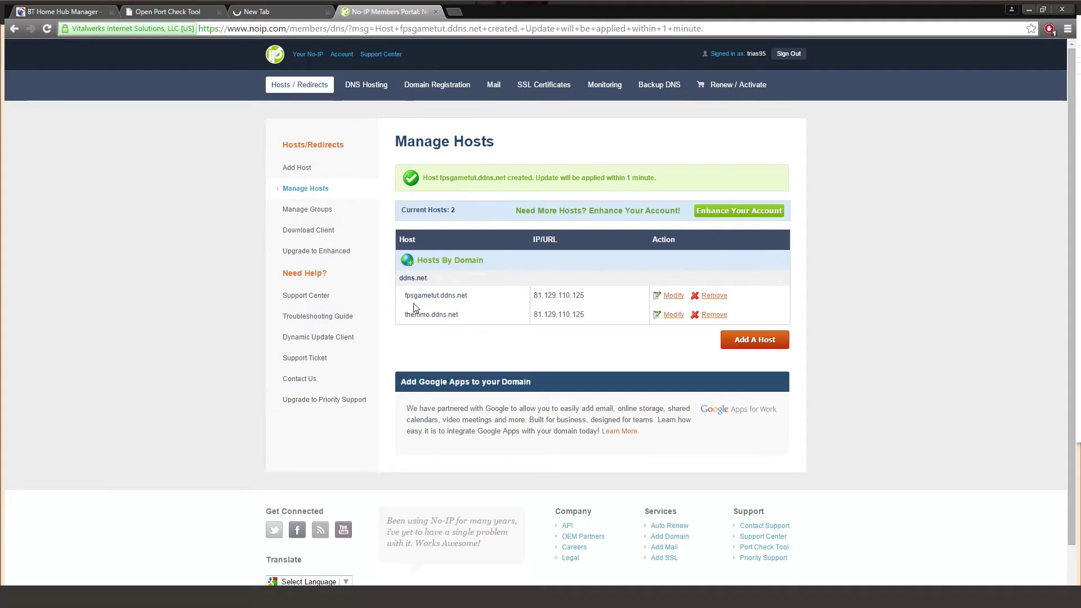
left_click(251, 15)
left_click(163, 29)
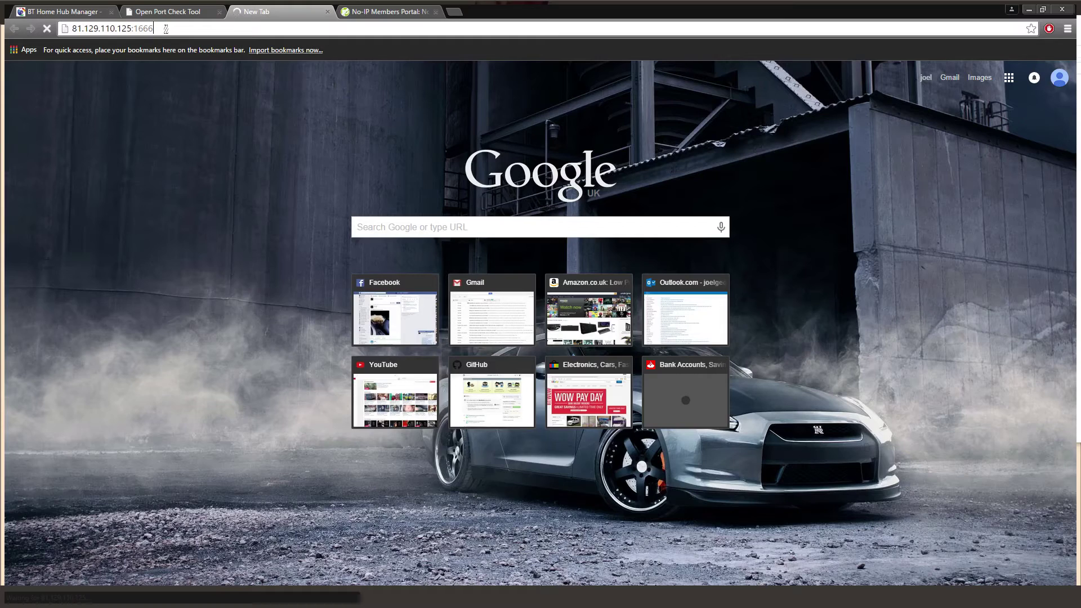
Return to the CanYouSeeMe tab's previous port 1666 result, ready for a new search.
left_click(167, 12)
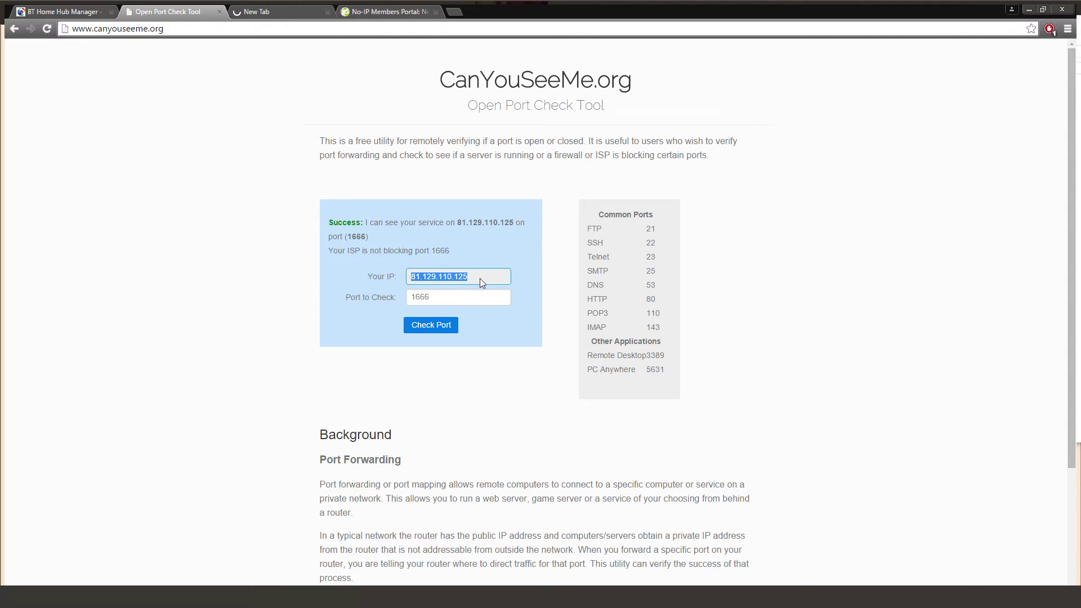
left_click(14, 28)
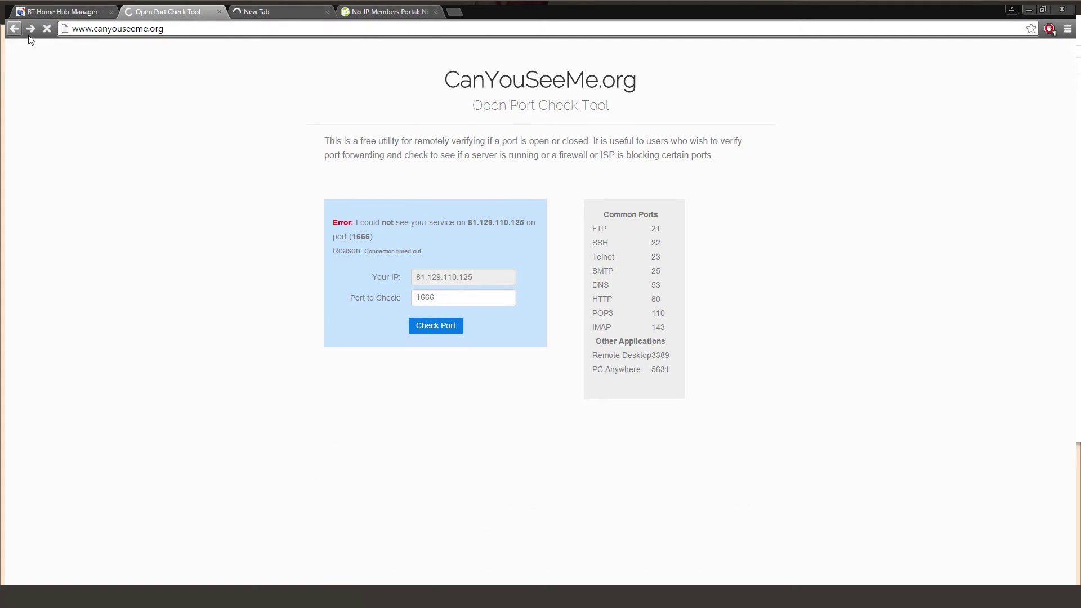
left_click(136, 28)
Search Google for 'port chec' and open YouGetSignal's tester, clearing its remote address.
type("port checker")
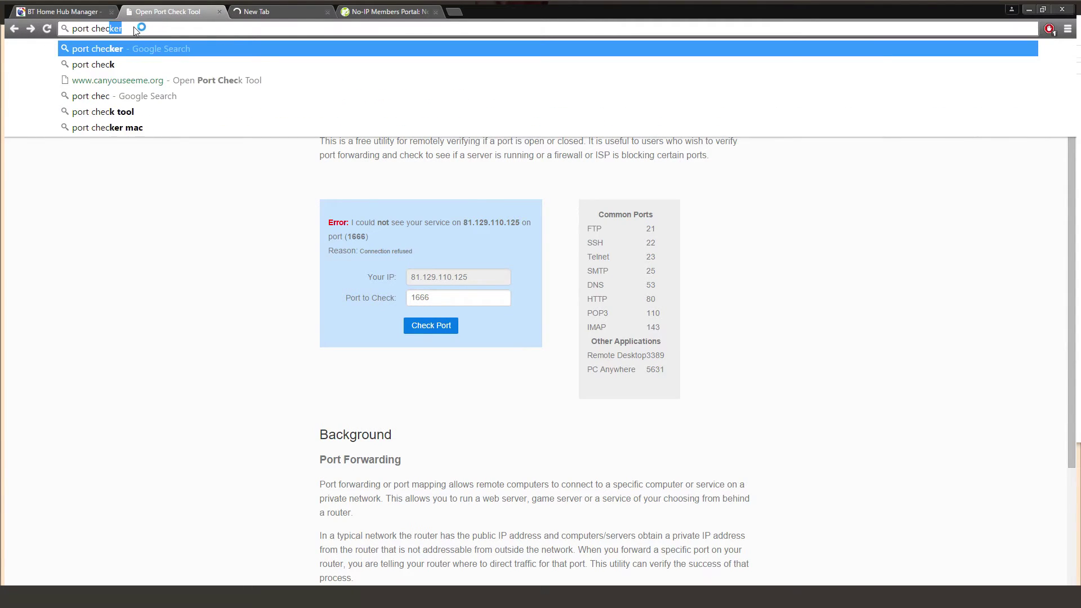
key("Return")
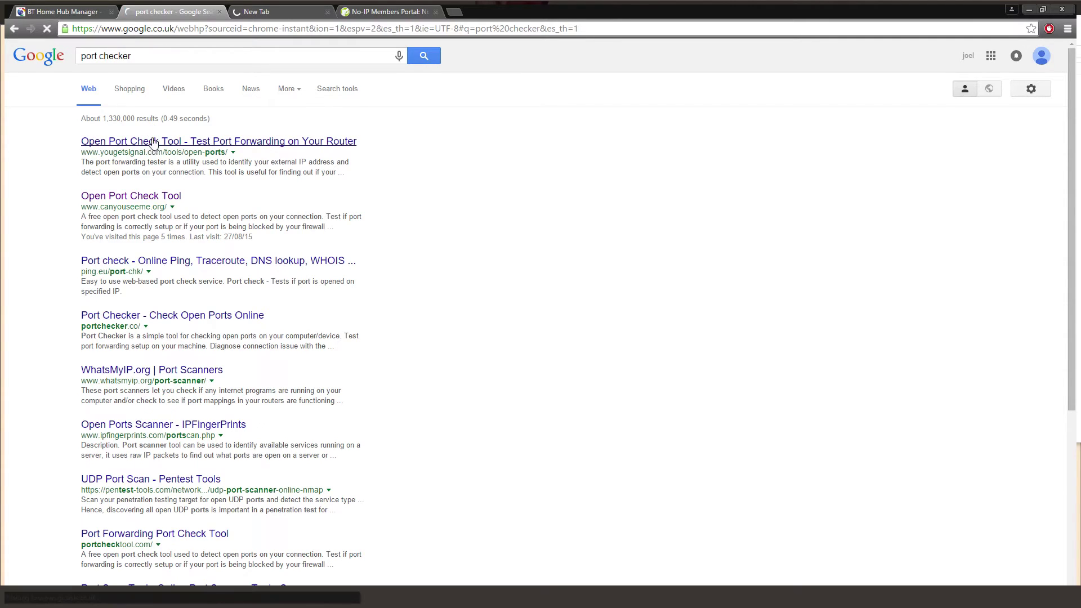
left_click(154, 142)
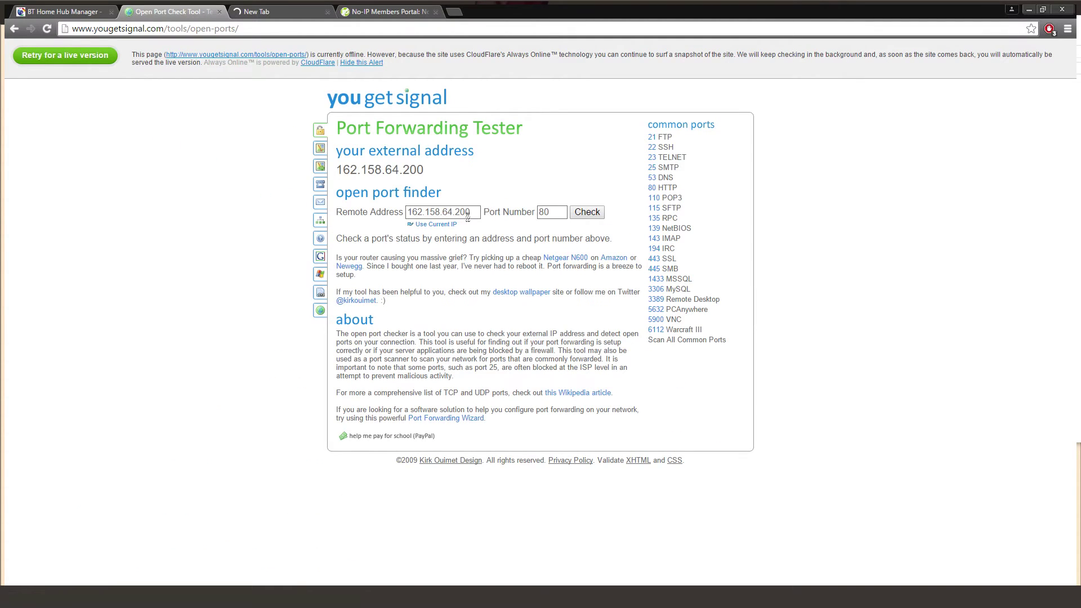
double_click(467, 214)
key("BackSpace")
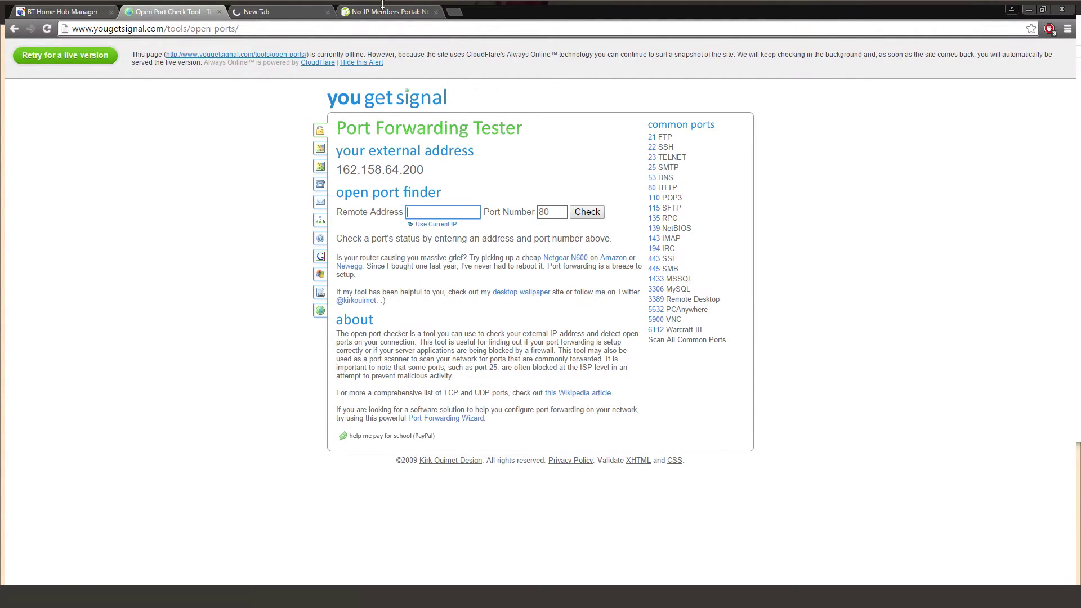
Copy fpsgametut.ddns.net from the No-IP hosts list into the tester's Remote Address.
left_click(383, 10)
left_click_drag(481, 299, 404, 296)
key("ctrl+c")
left_click(265, 12)
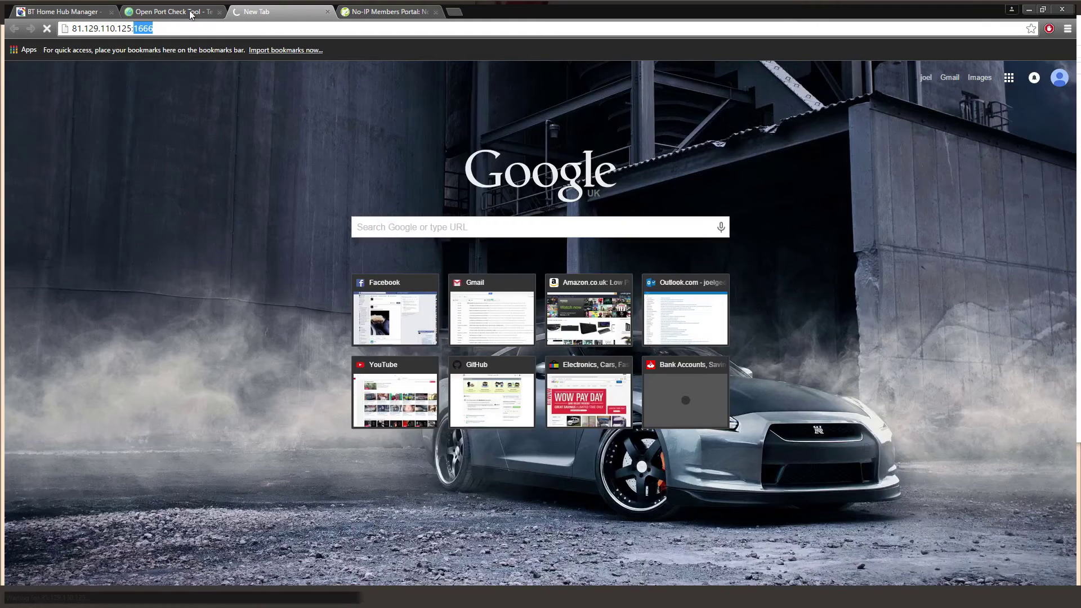
left_click(180, 14)
key("ctrl+v")
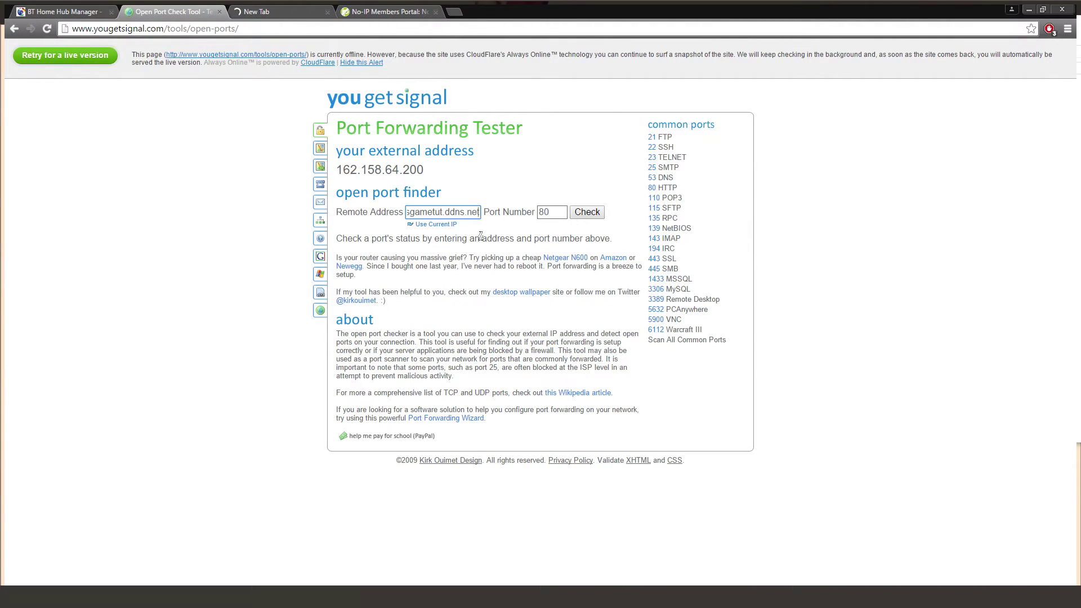
type(":1")
key("BackSpace")
key("BackSpace")
Check port 1666 in the tester, reload it, then go back to the search results.
left_click(558, 214)
key("BackSpace")
key("BackSpace")
type("1666")
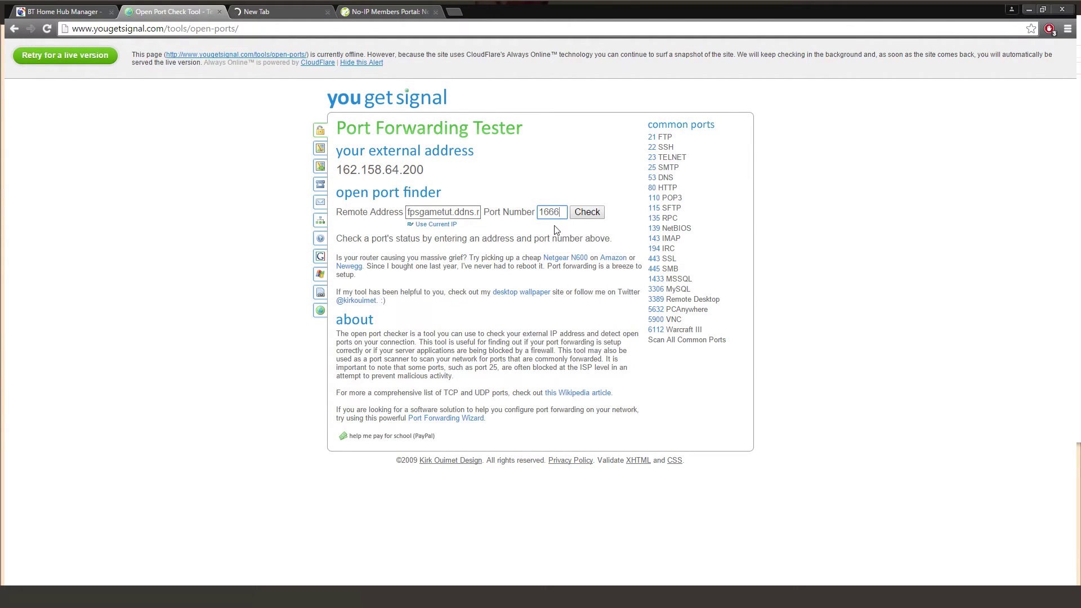
left_click(582, 216)
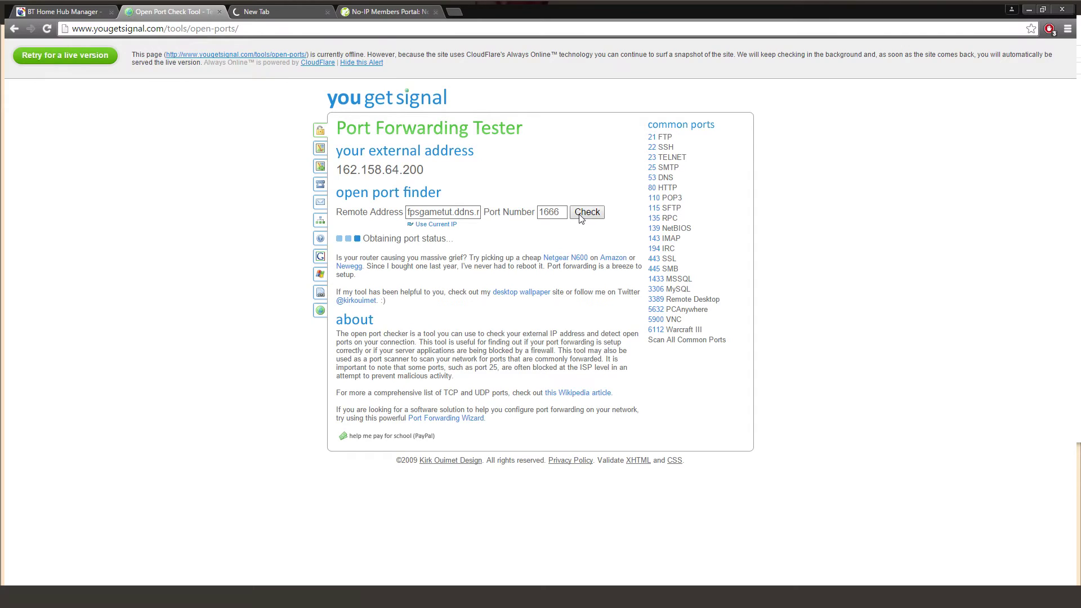
left_click(458, 215)
left_click(60, 56)
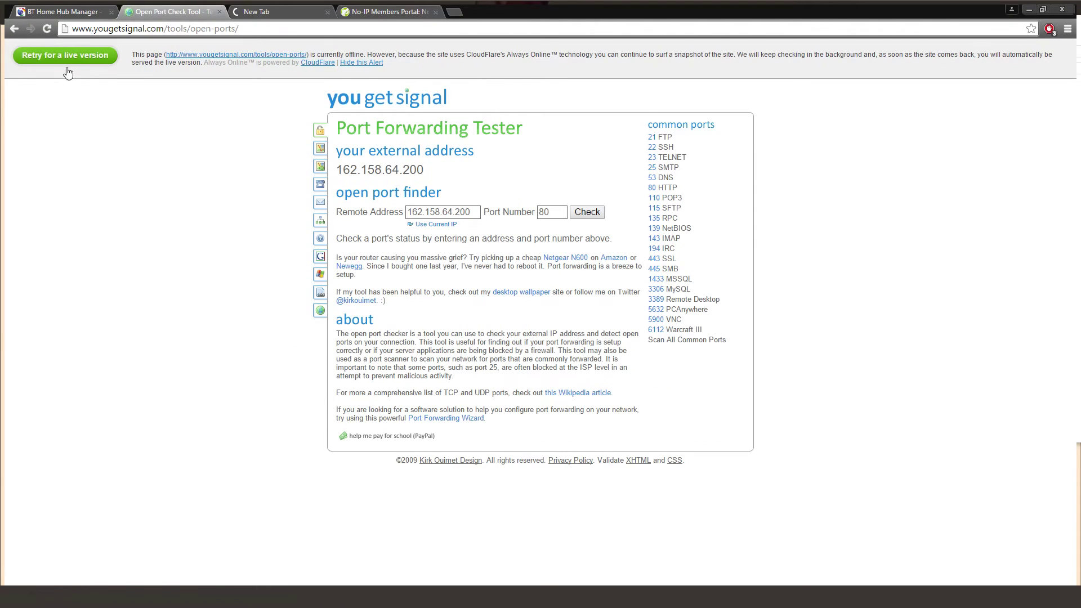
left_click(16, 29)
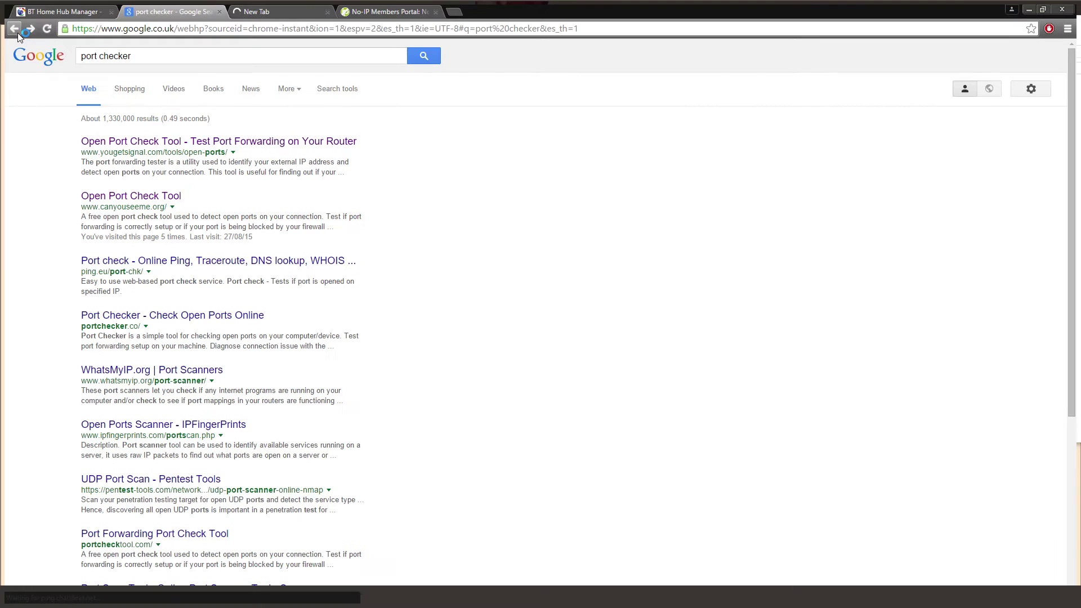
Test fpsgametut.ddns.net on port 1666 with ping.eu's port check tool.
left_click(162, 261)
left_click(426, 166)
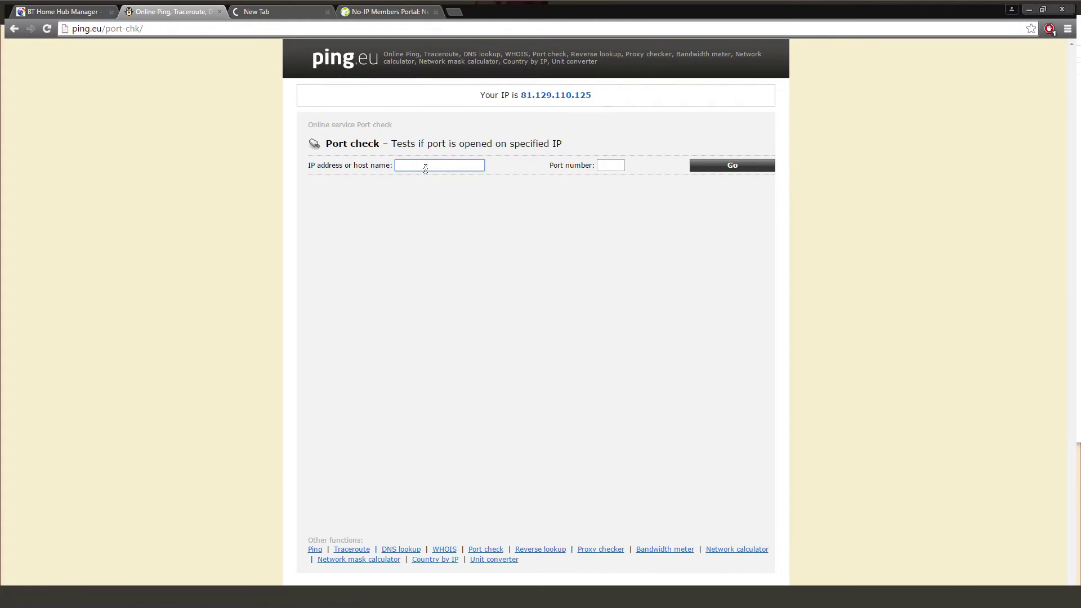
key("ctrl+v")
left_click(611, 165)
type("1666")
left_click(699, 165)
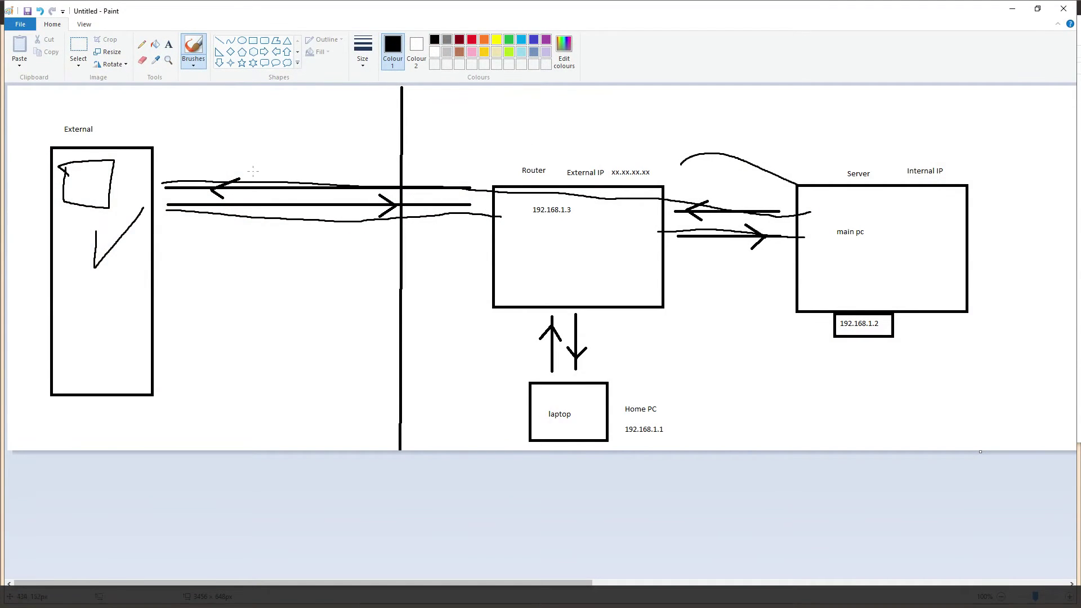
Undo the old strokes and draw a narrow rectangle across the External-to-router arrows.
key("ctrl+z")
key("ctrl+z")
key("ctrl+z")
key("ctrl+z")
key("ctrl+z")
key("ctrl+z")
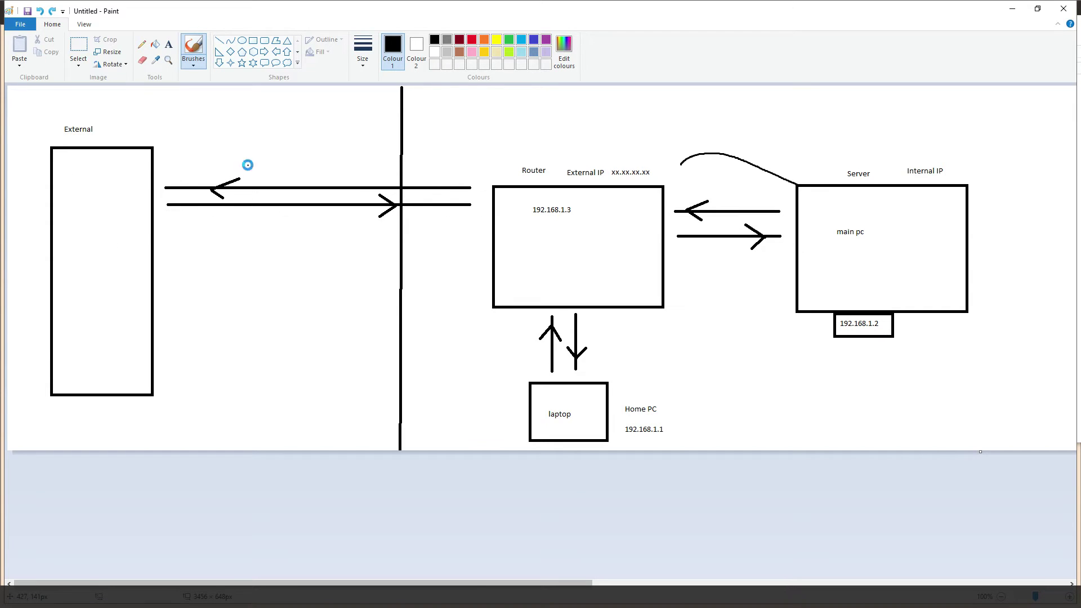
left_click(253, 40)
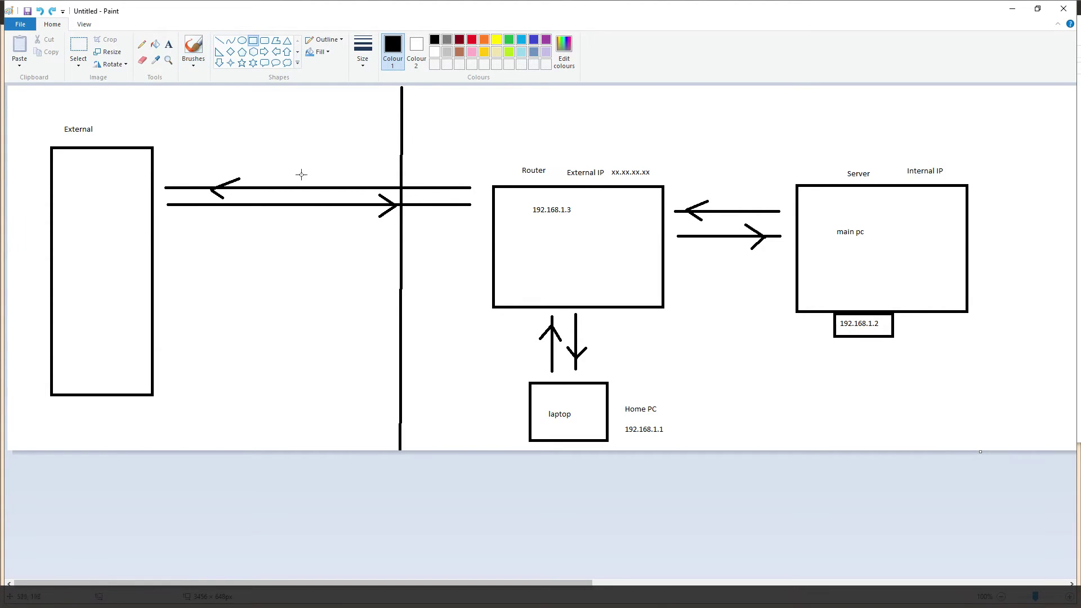
left_click_drag(286, 139, 341, 272)
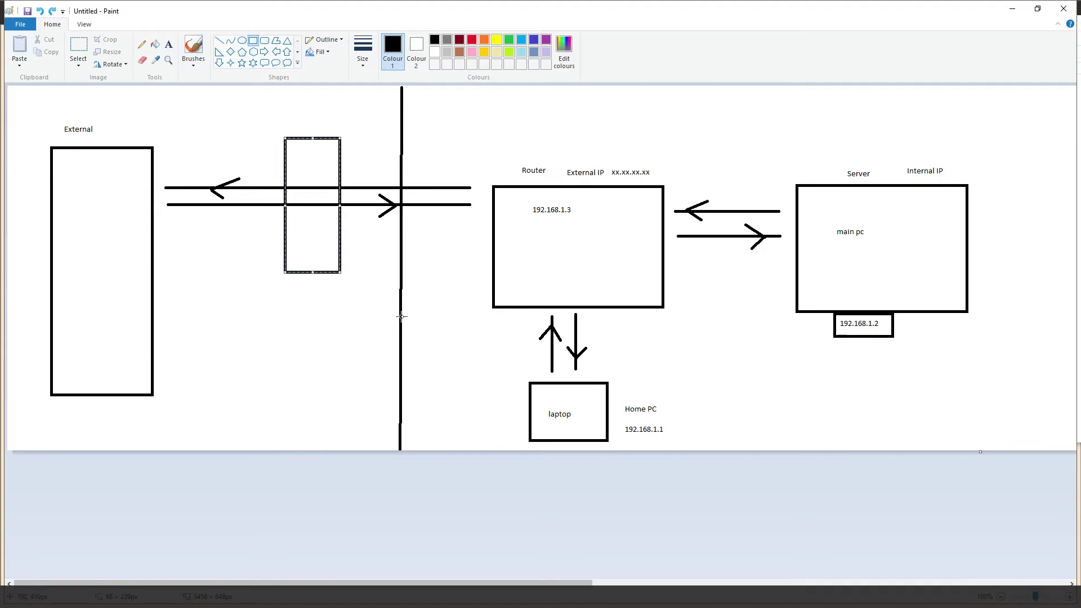
Draw freehand curves linking the External box, the narrow box and the External IP label.
left_click(193, 49)
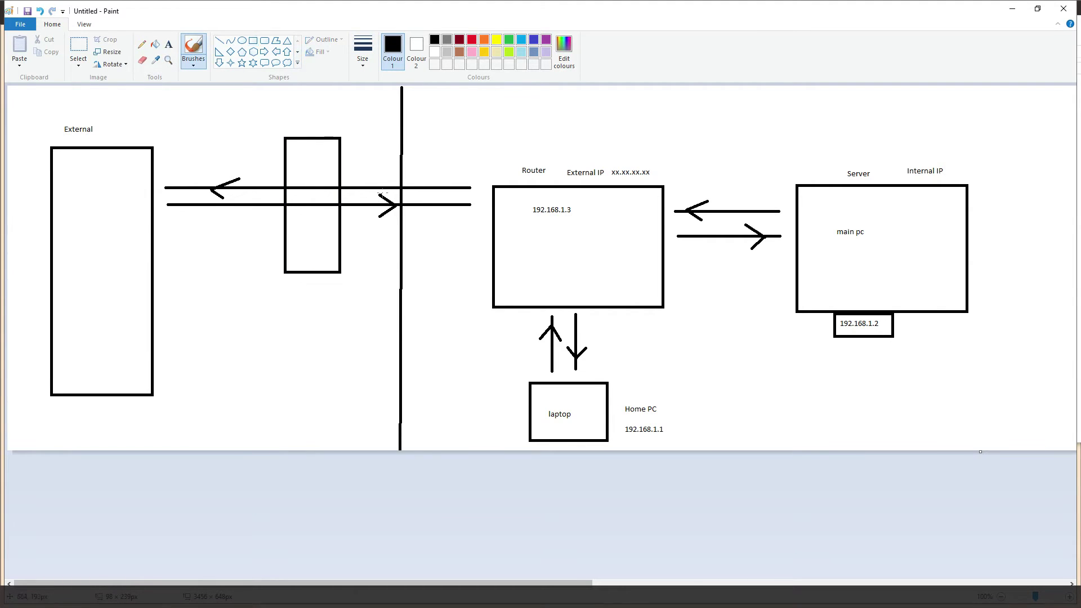
mouse_move(574, 179)
left_mouse_down()
mouse_move(507, 137)
mouse_move(354, 133)
left_mouse_up()
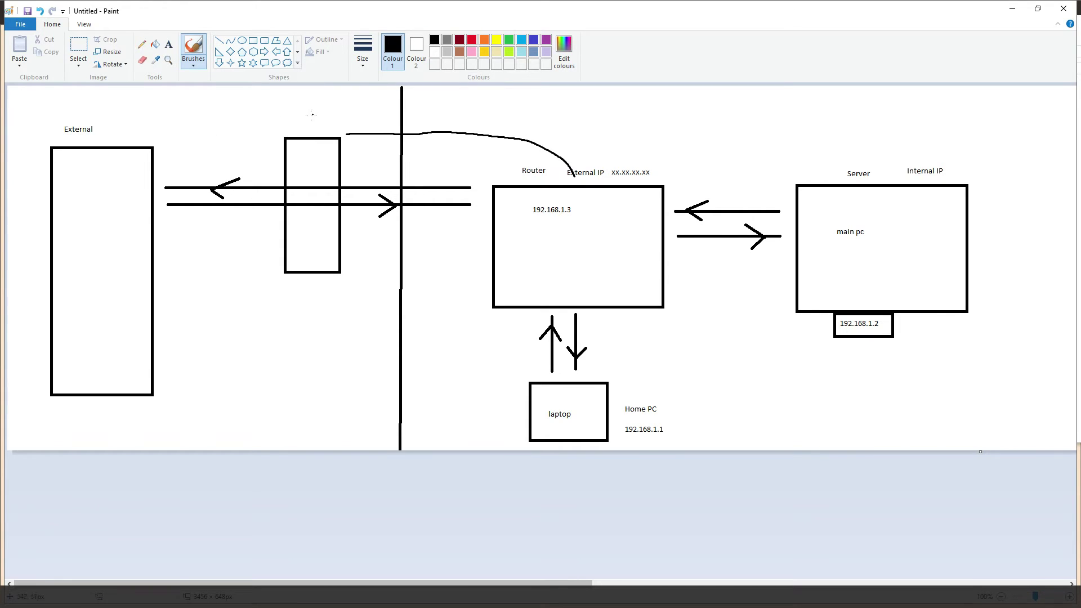
left_click_drag(253, 126, 160, 150)
mouse_move(155, 151)
left_mouse_down()
mouse_move(181, 133)
mouse_move(274, 119)
mouse_move(294, 126)
left_mouse_up()
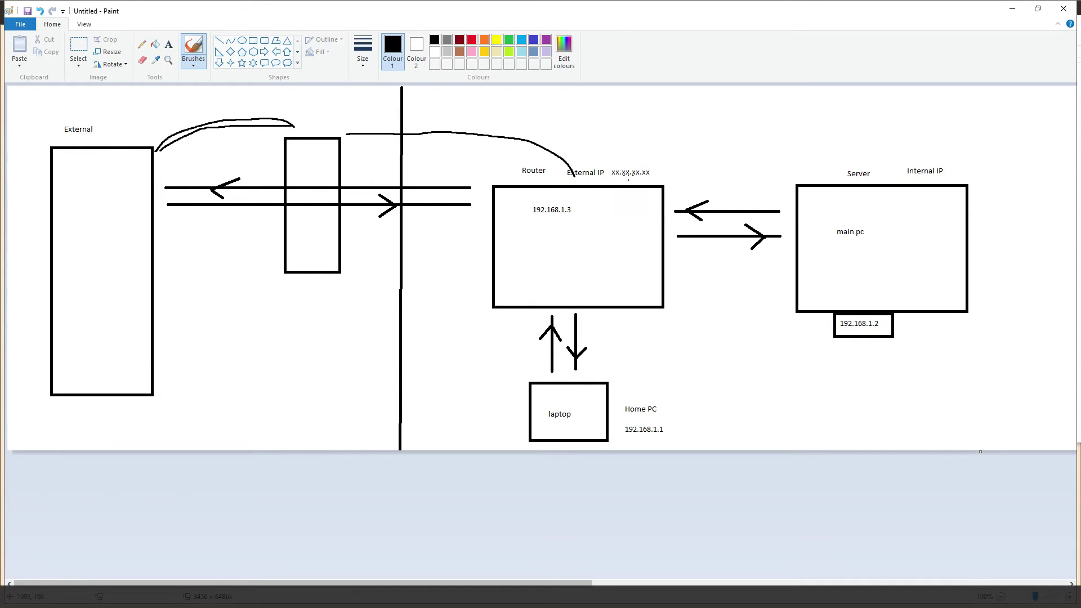
mouse_move(349, 133)
left_mouse_down()
mouse_move(394, 123)
mouse_move(573, 173)
left_mouse_up()
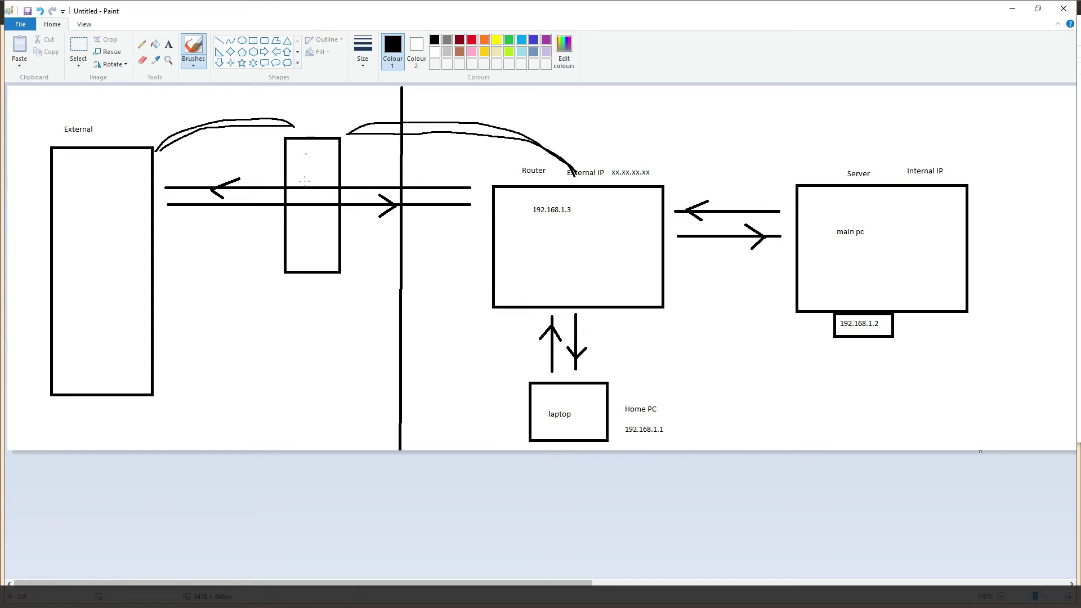
mouse_move(51, 117)
left_mouse_down()
mouse_move(37, 181)
mouse_move(31, 407)
mouse_move(211, 307)
mouse_move(206, 102)
left_mouse_up()
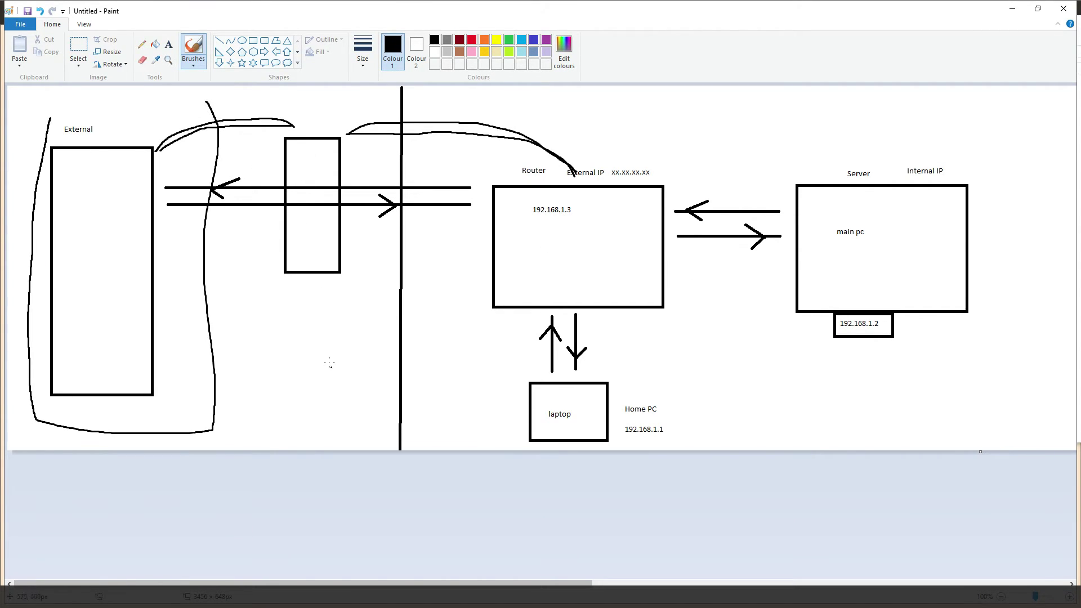
key("ctrl+z")
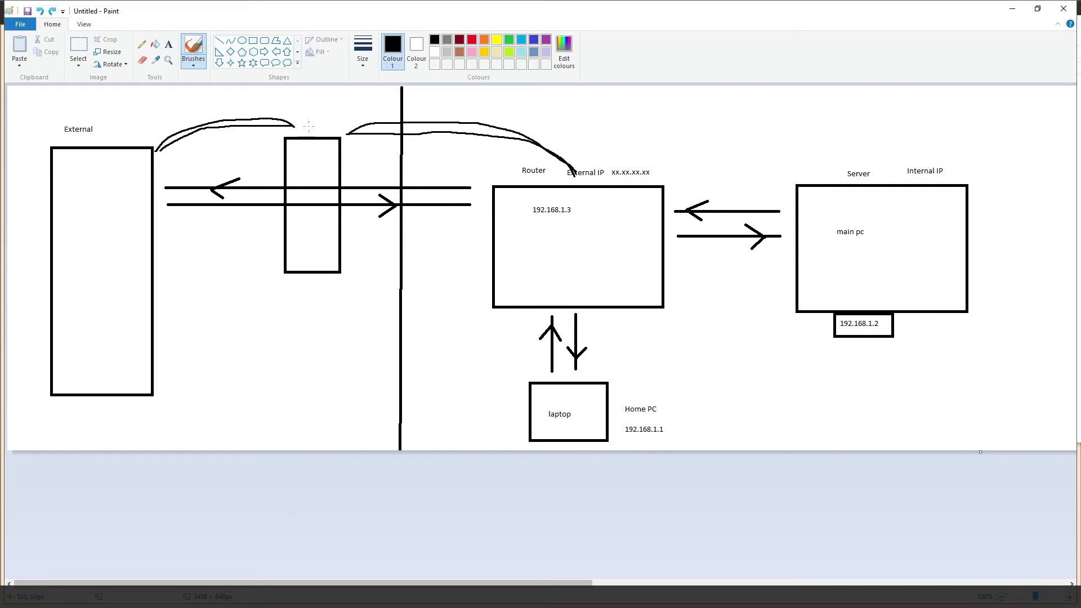
mouse_move(297, 93)
left_mouse_down()
mouse_move(316, 131)
mouse_move(346, 110)
left_mouse_up()
left_click_drag(858, 6, 806, 265)
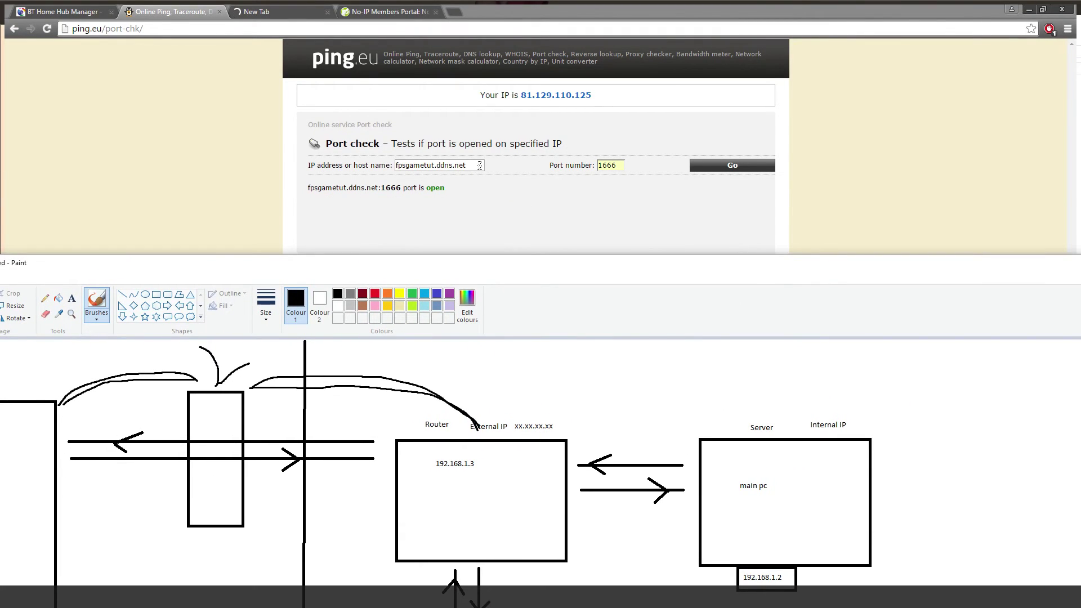
left_click(327, 174)
left_click_drag(600, 100, 519, 97)
key("ctrl+c")
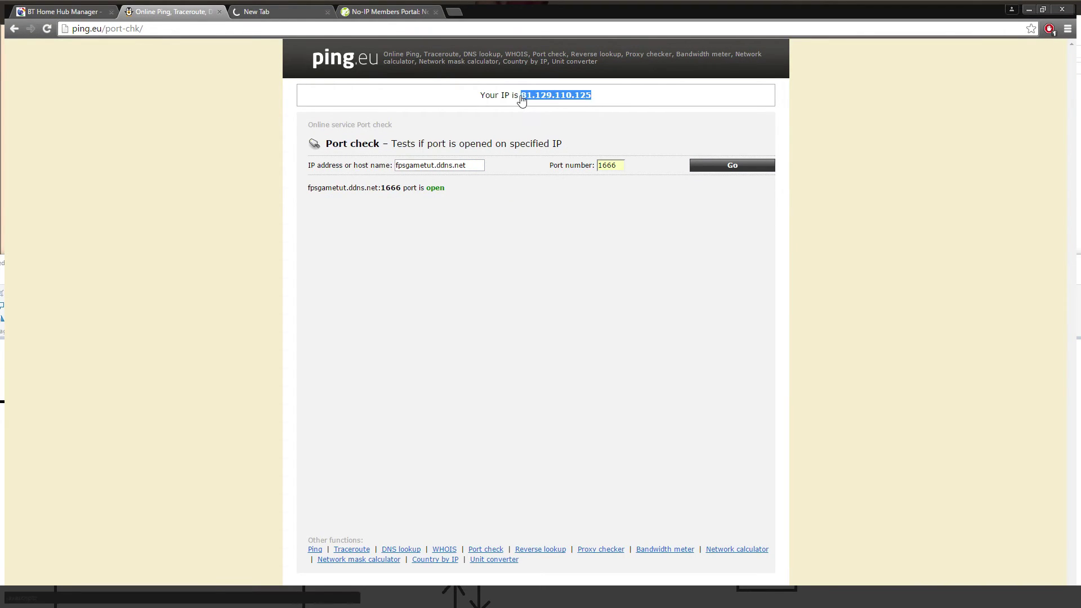
left_click_drag(472, 165, 328, 168)
key("ctrl+v")
left_click(701, 166)
Bring the Paint network diagram back full-screen, minimising the browser.
key("alt+Tab")
double_click(606, 4)
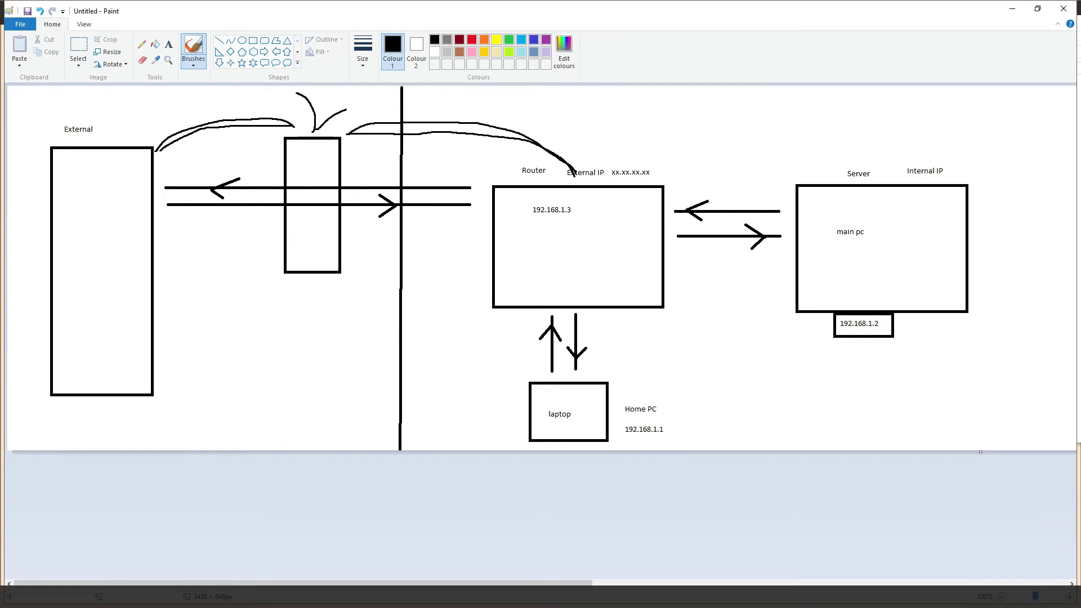
left_click_drag(264, 18, 251, 118)
left_click(366, 11)
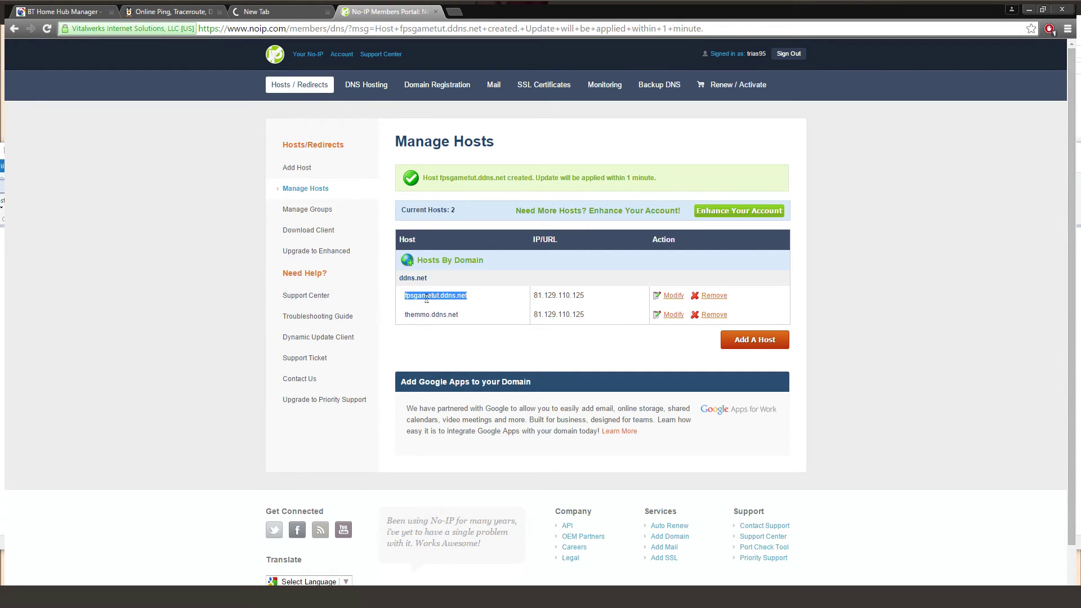
left_click(1029, 9)
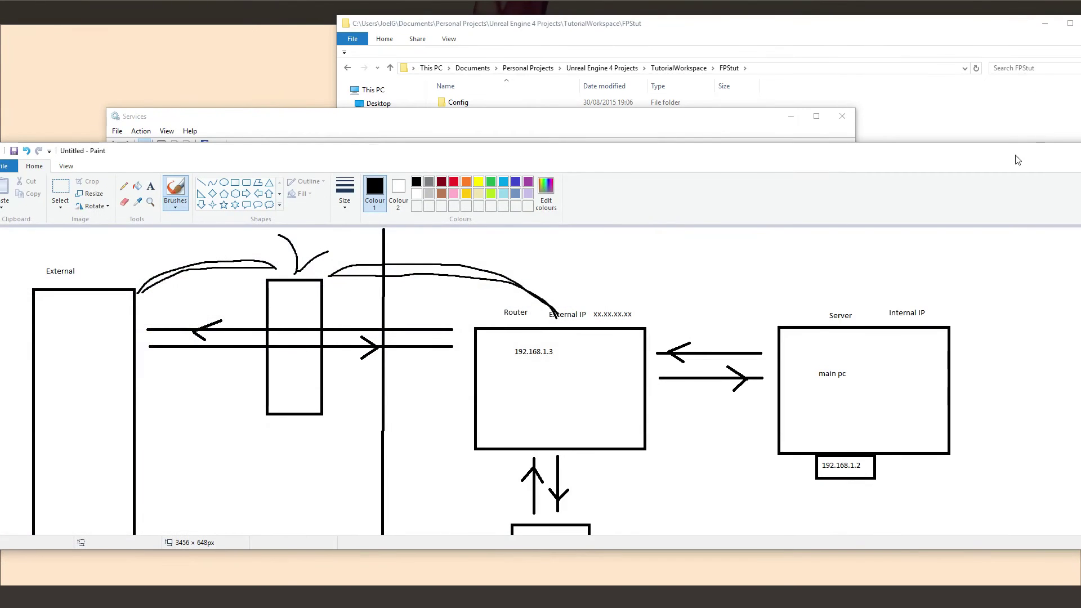
Run a Google search for 'ip' to find the public IP address.
left_click_drag(958, 144, 572, 5)
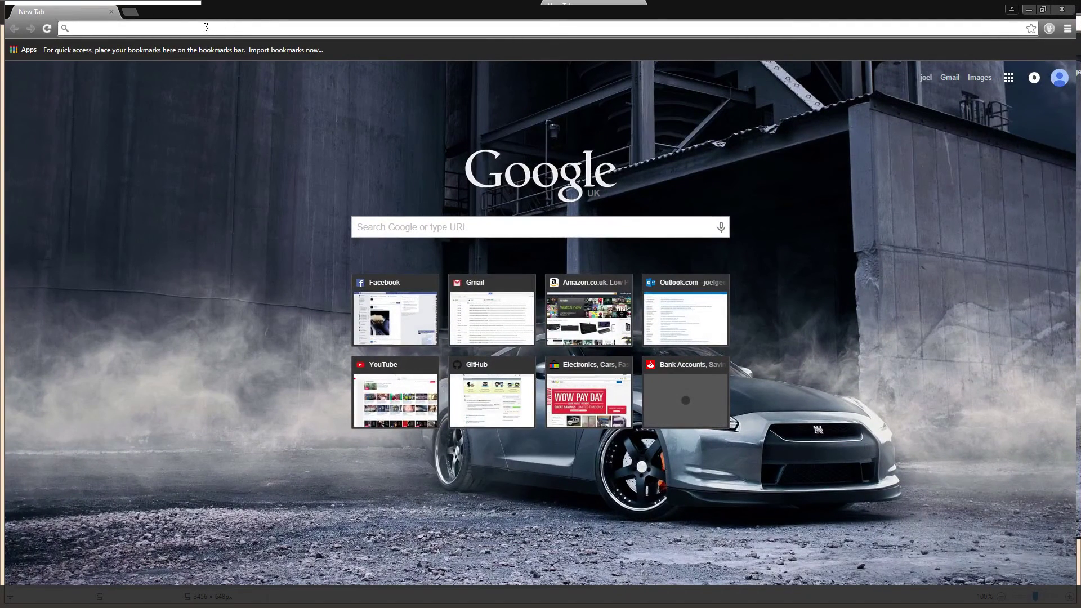
left_click(205, 27)
type("ip")
key("Return")
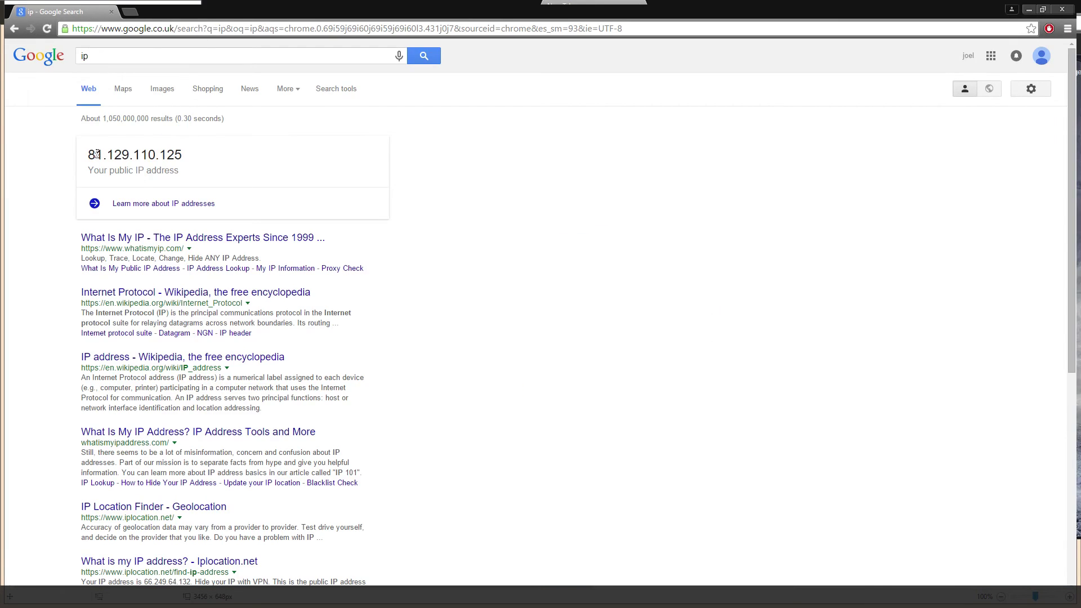
Highlight the public IP 81.129.110.125, glance at Learn more, then return to Paint.
left_click_drag(89, 154, 184, 155)
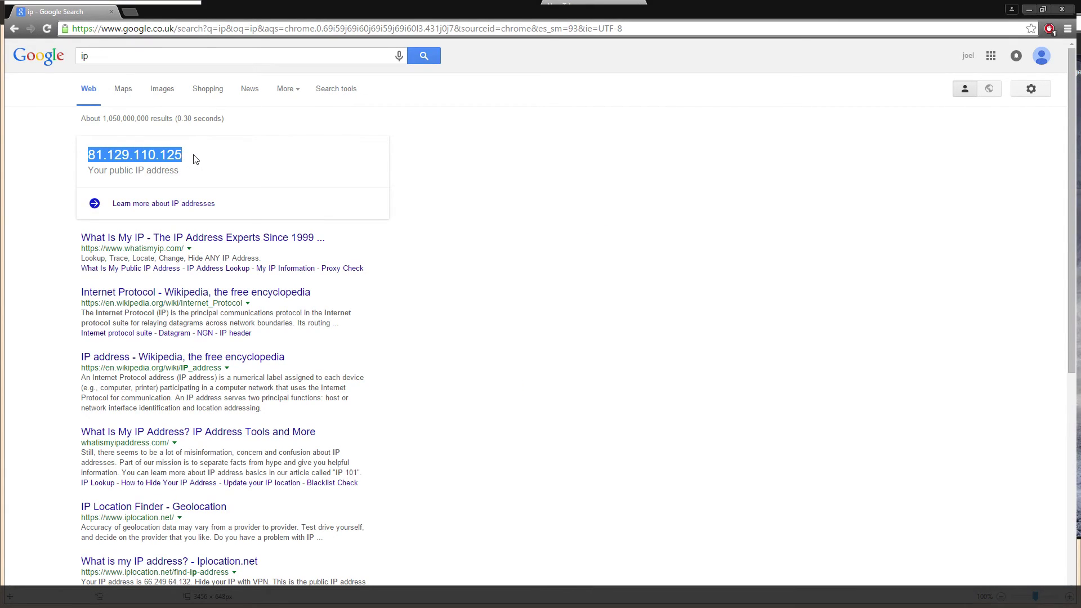
left_click(195, 159)
left_click_drag(196, 159, 88, 155)
left_click(211, 203)
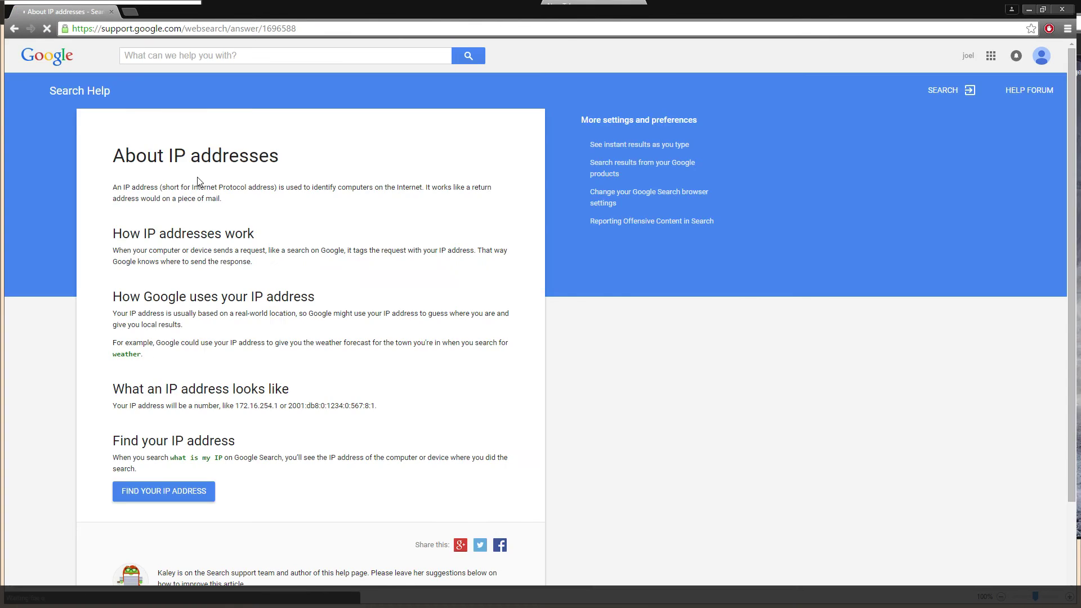
left_click(14, 28)
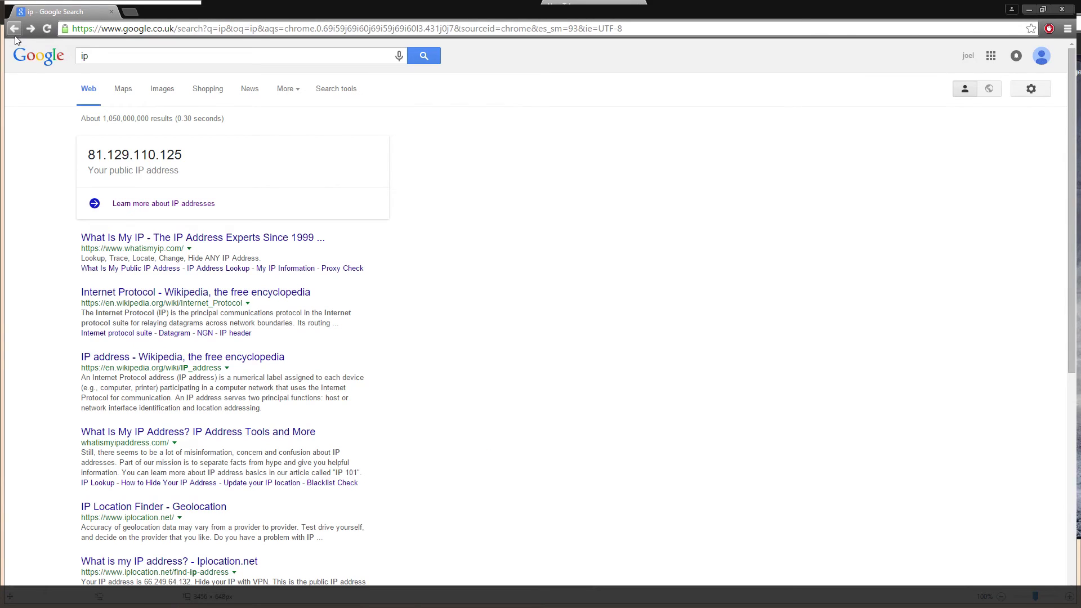
left_click_drag(194, 172, 87, 147)
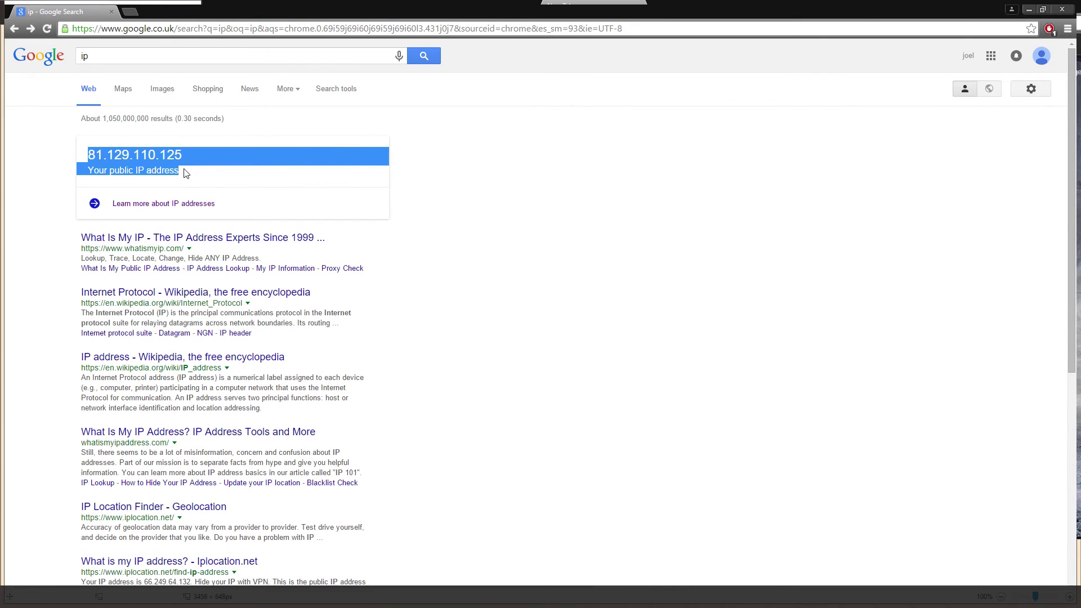
key("alt+Tab")
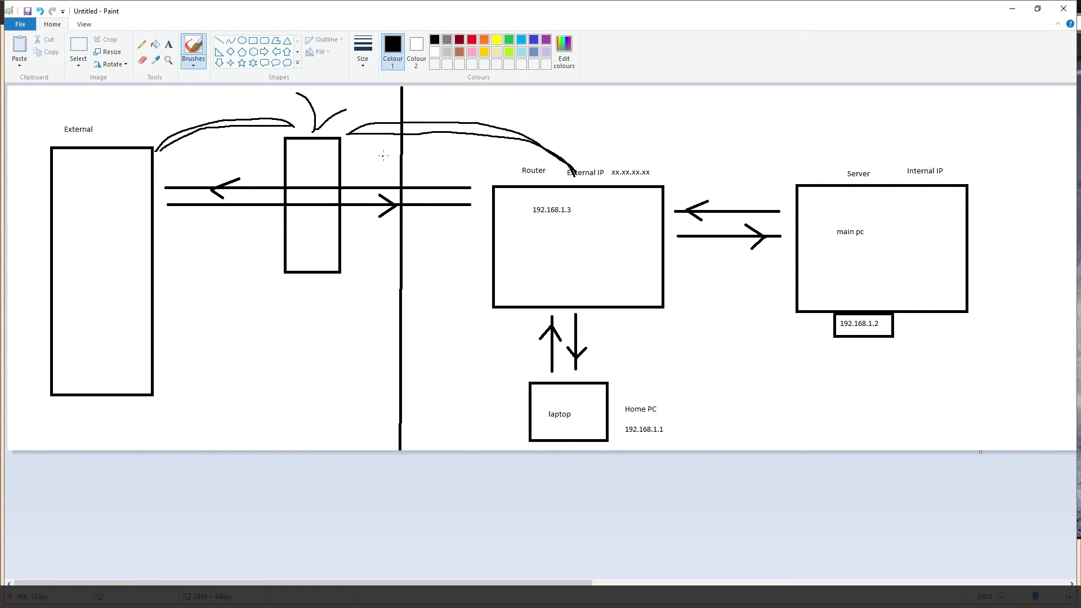
Circle the line crossing, scribble out the laptop arrows, draw two curves, and close Paint without saving.
mouse_move(387, 145)
left_mouse_down()
mouse_move(453, 208)
mouse_move(372, 151)
left_mouse_up()
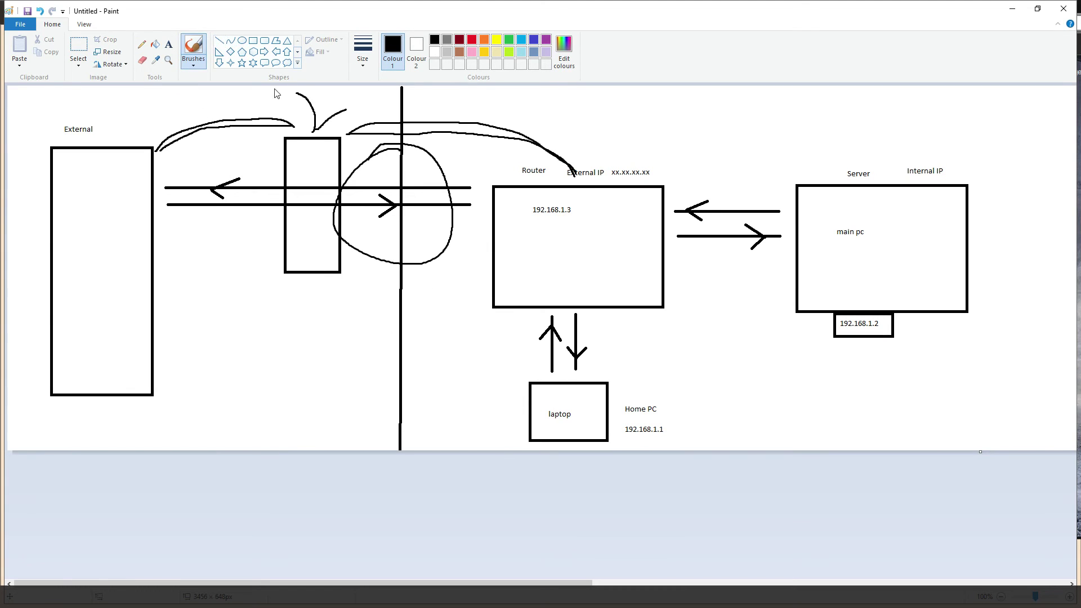
mouse_move(521, 339)
left_mouse_down()
mouse_move(606, 361)
mouse_move(483, 334)
mouse_move(535, 334)
left_mouse_up()
mouse_move(534, 403)
left_mouse_down()
mouse_move(318, 357)
mouse_move(224, 202)
left_mouse_up()
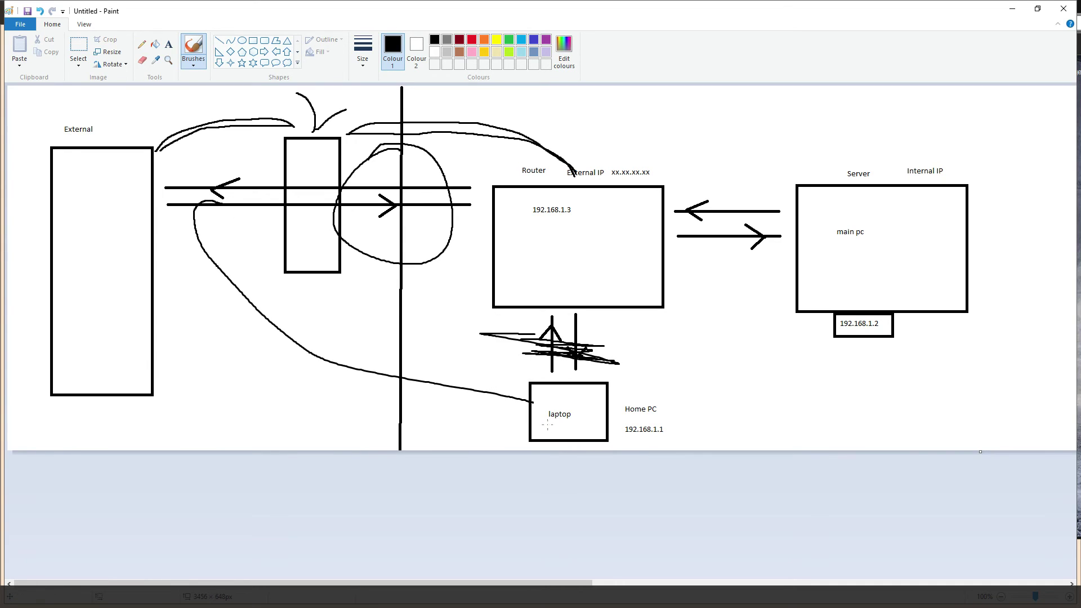
mouse_move(530, 422)
left_mouse_down()
mouse_move(178, 304)
mouse_move(195, 192)
mouse_move(208, 189)
left_mouse_up()
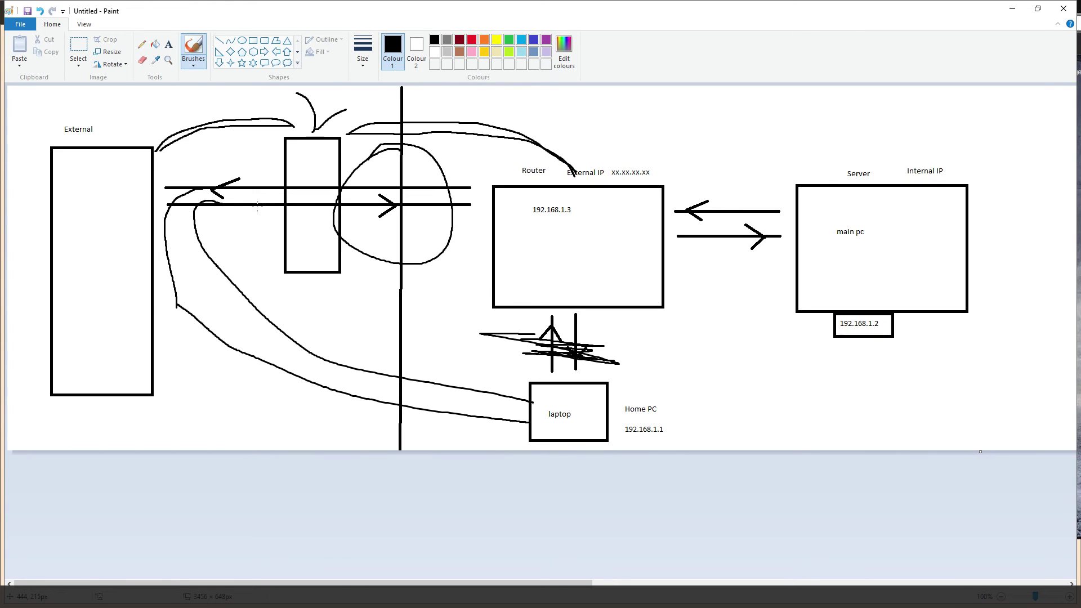
left_click(1064, 9)
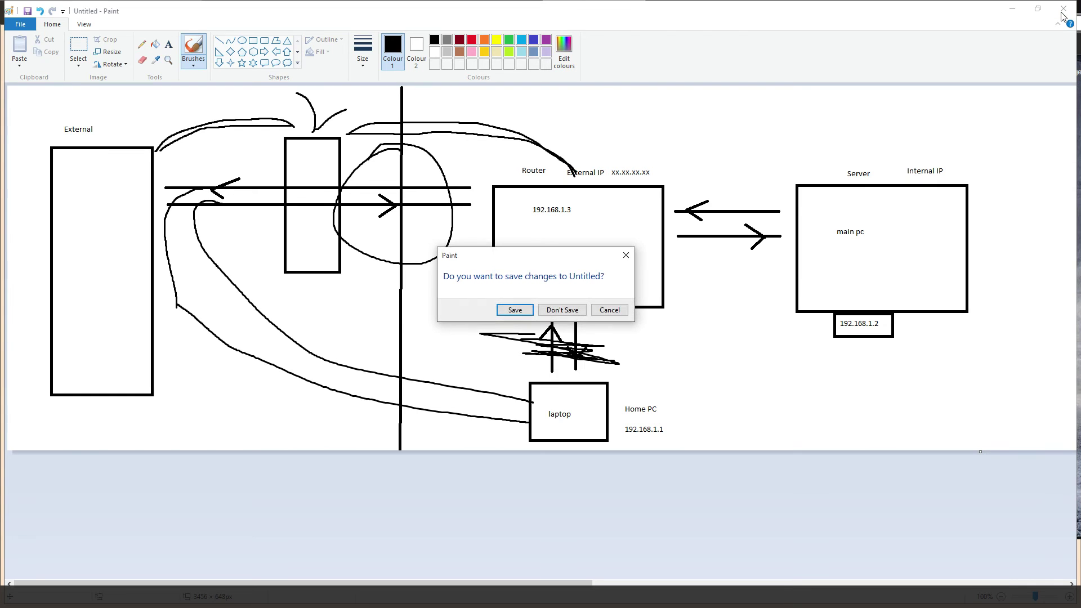
left_click(564, 312)
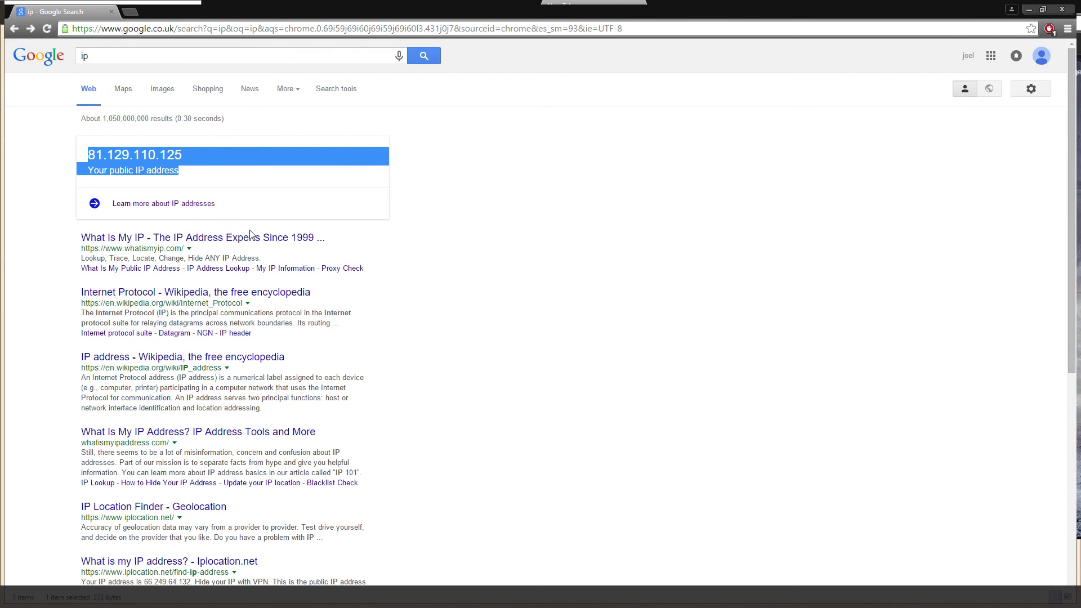
Highlight the public IP in the results, then minimise Chrome to reveal the FPStut folder.
left_click(708, 361)
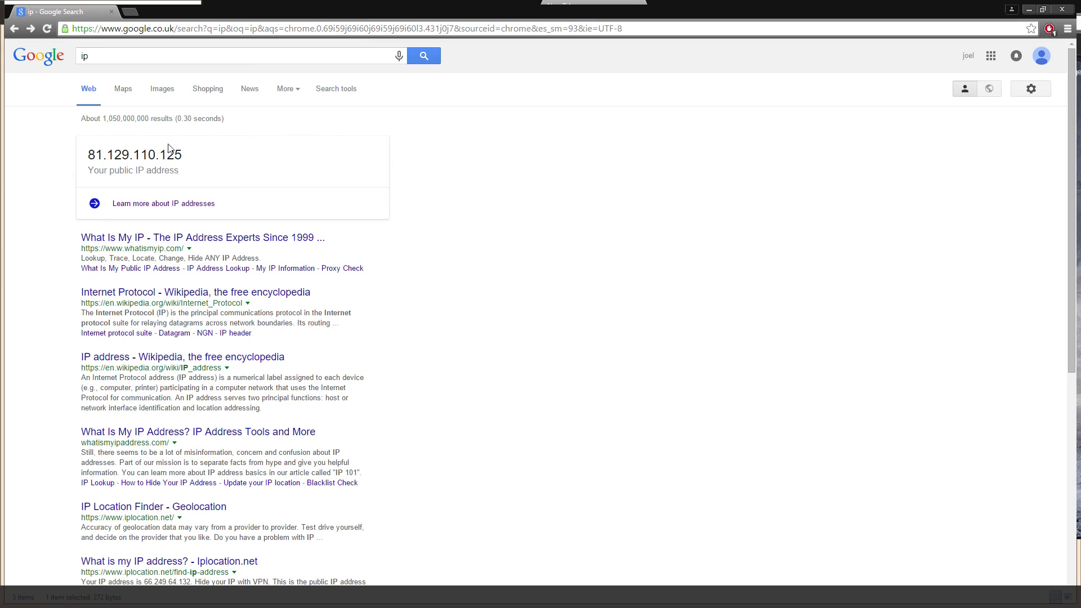
left_click_drag(179, 152, 80, 154)
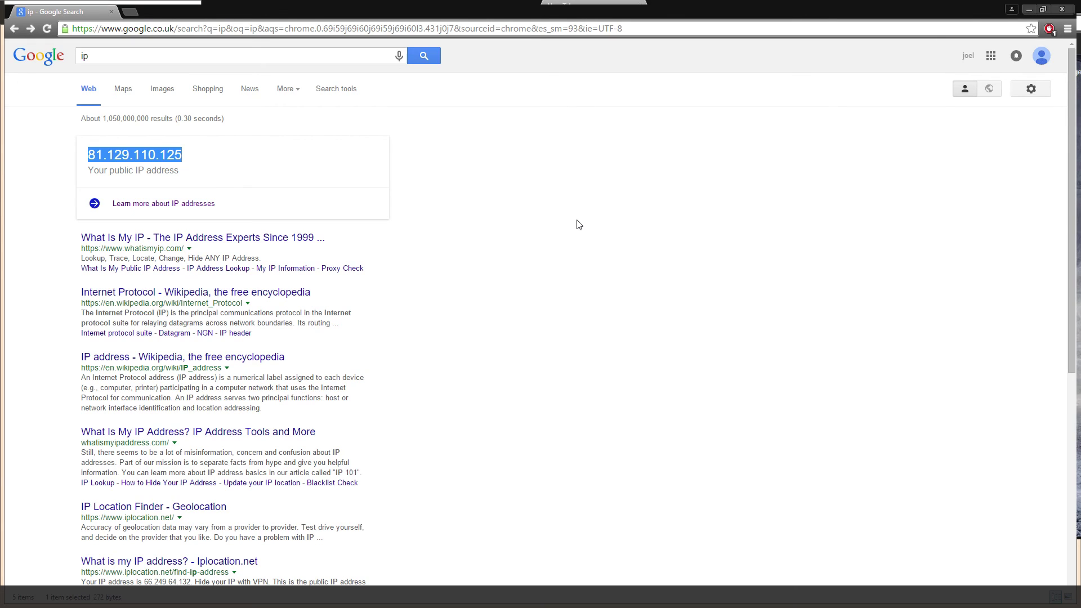
left_click(565, 227)
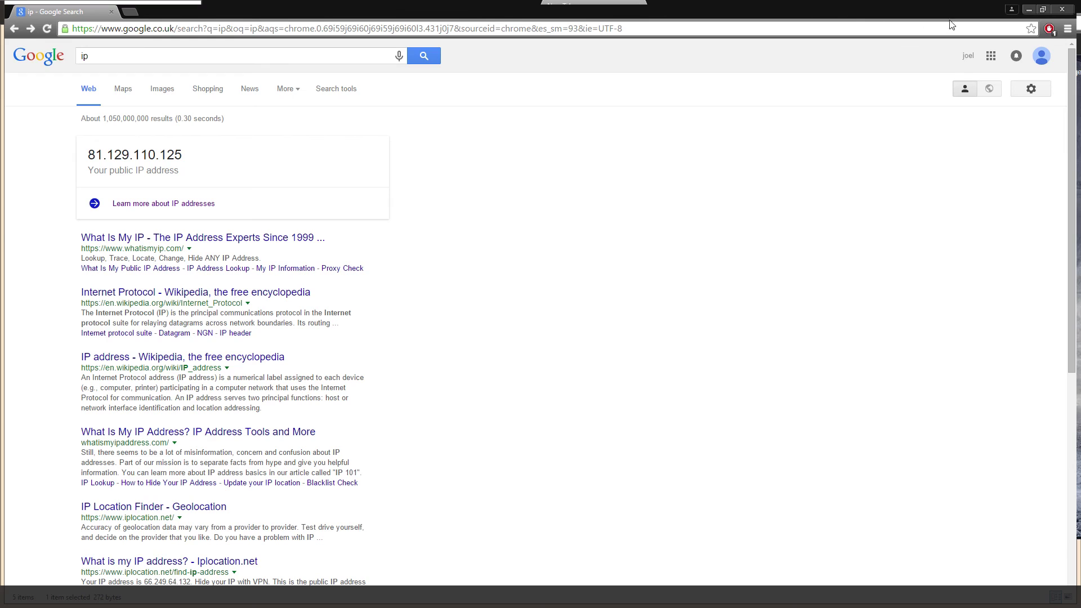
left_click(1029, 9)
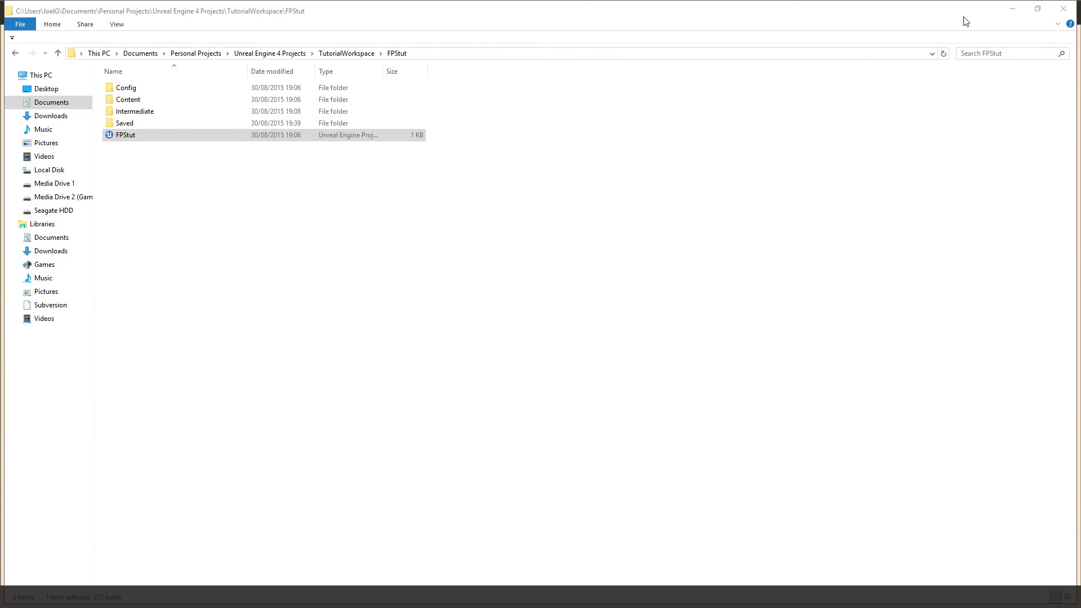